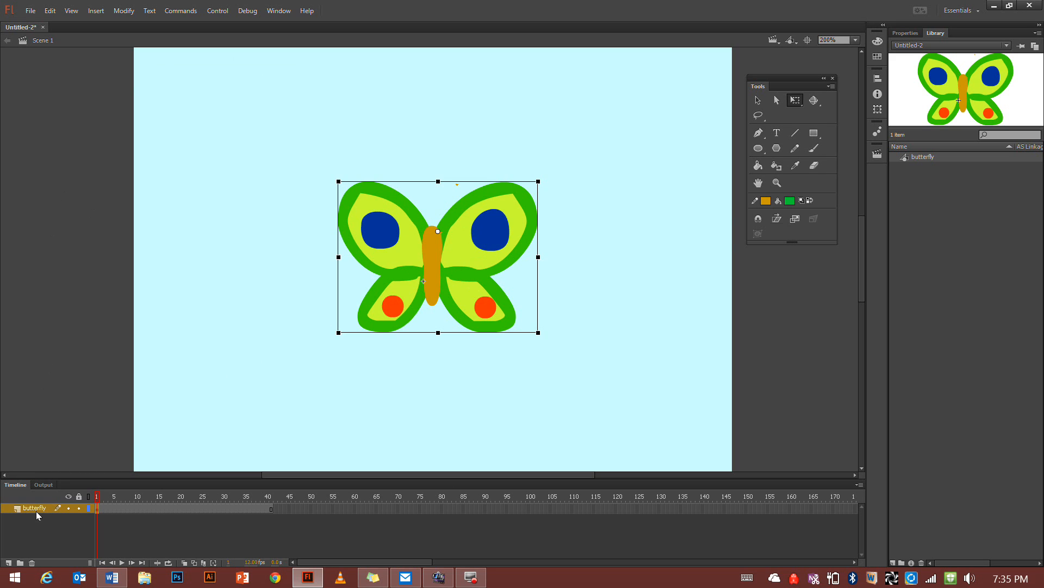
Add a new layer named "background" and move it below the butterfly layer
{"action": "left_click", "coordinate": [10, 562]}
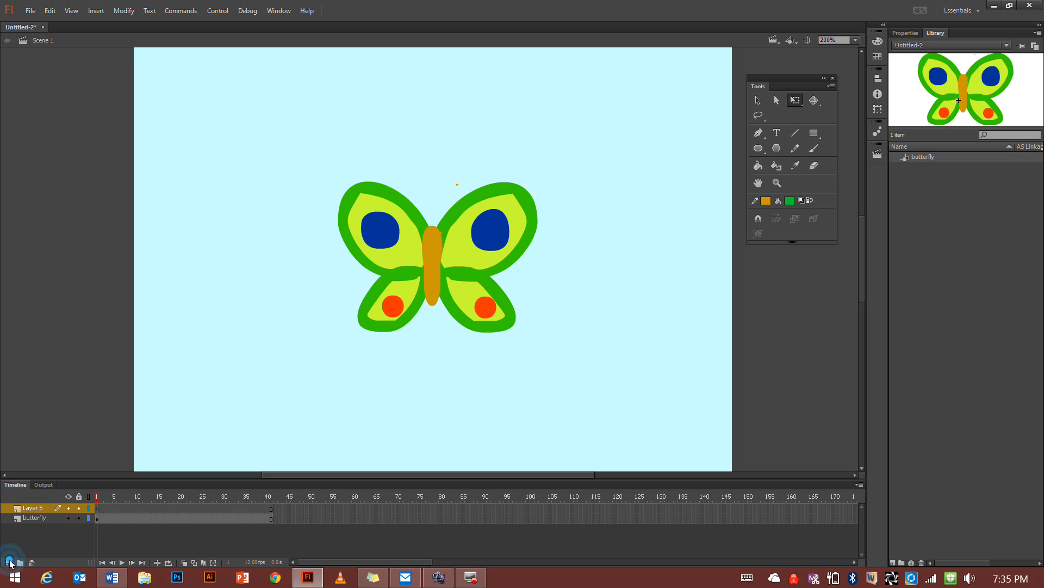
{"action": "double_click", "coordinate": [28, 509]}
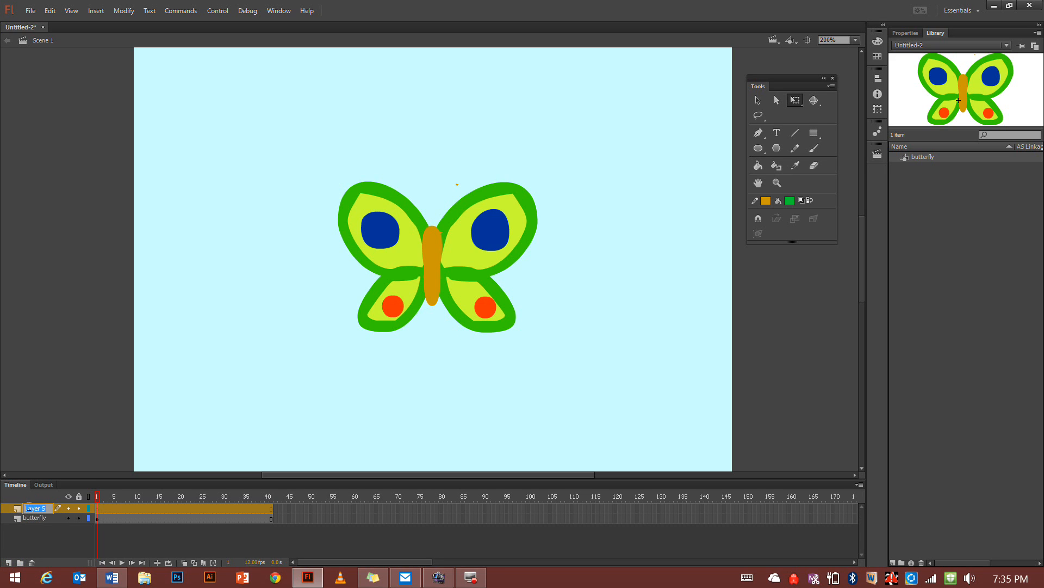
{"action": "type", "text": "background"}
{"action": "key", "text": "Return"}
{"action": "left_click_drag", "start_coordinate": [28, 507], "coordinate": [29, 521]}
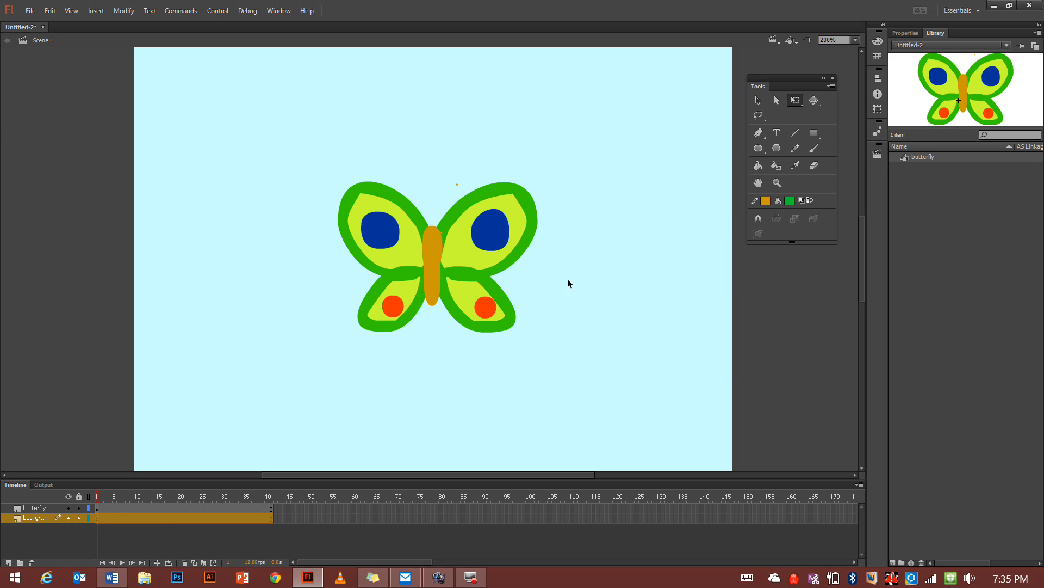
Show the document properties and set the stage colour to pale blue
{"action": "left_click", "coordinate": [912, 32]}
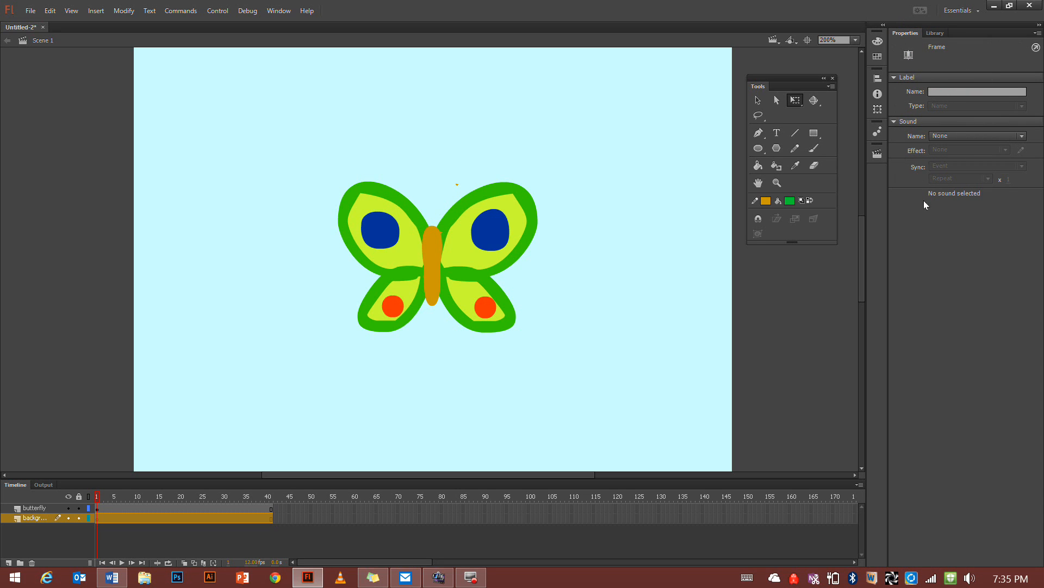
{"action": "left_click", "coordinate": [776, 101]}
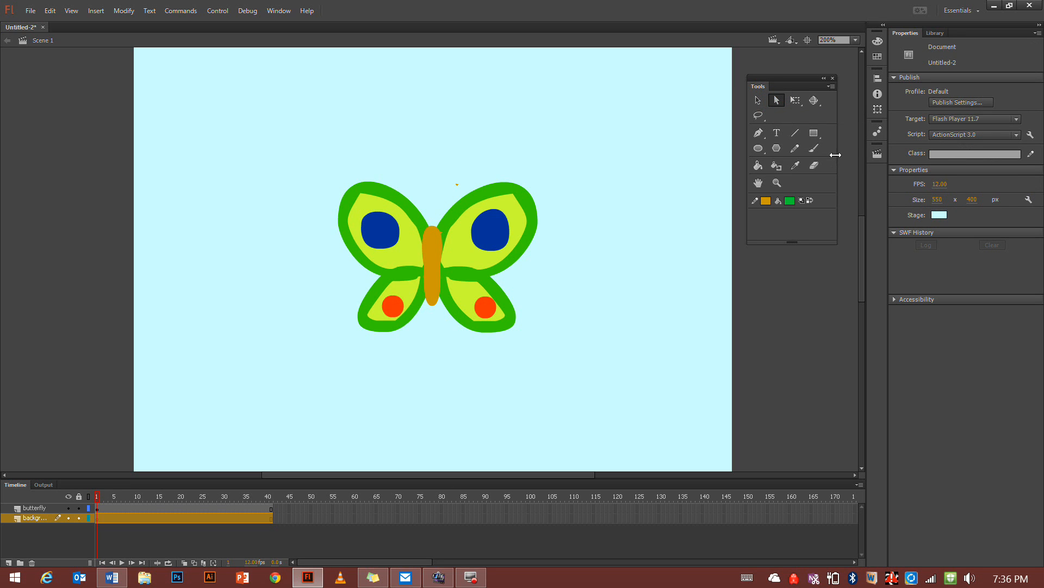
{"action": "left_click", "coordinate": [777, 133]}
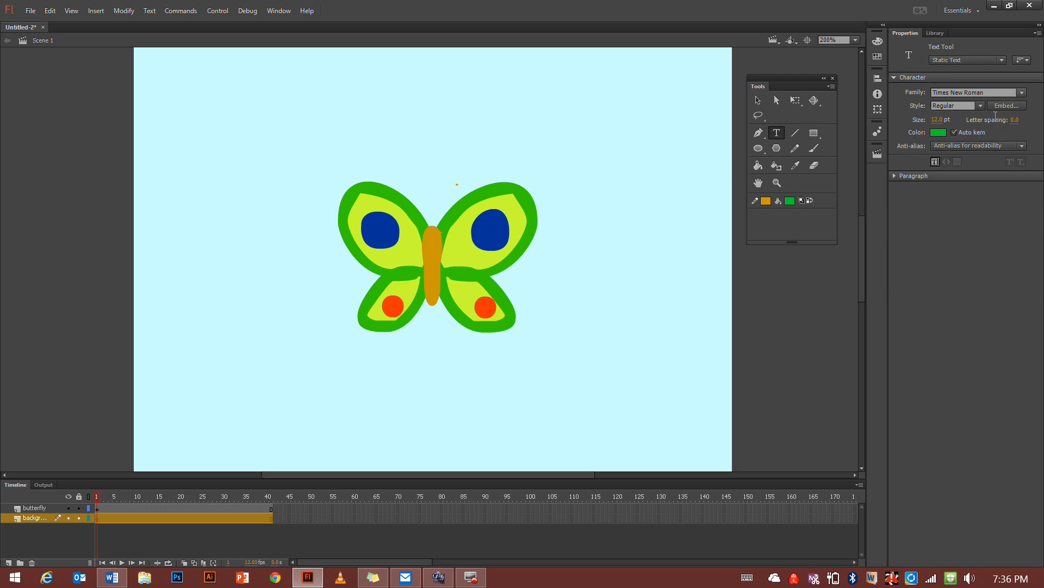
{"action": "left_click", "coordinate": [814, 165]}
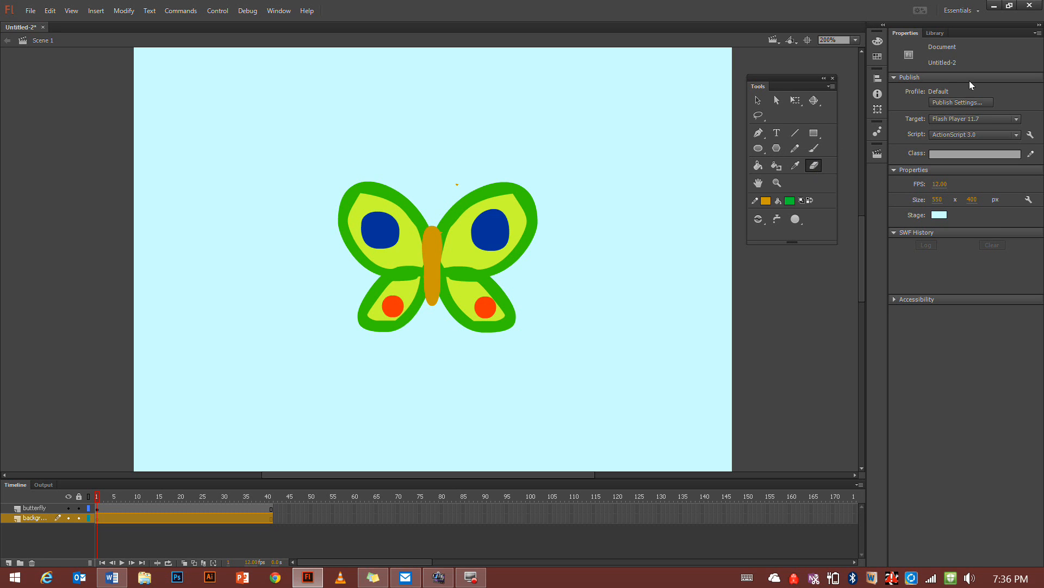
{"action": "left_click", "coordinate": [815, 151]}
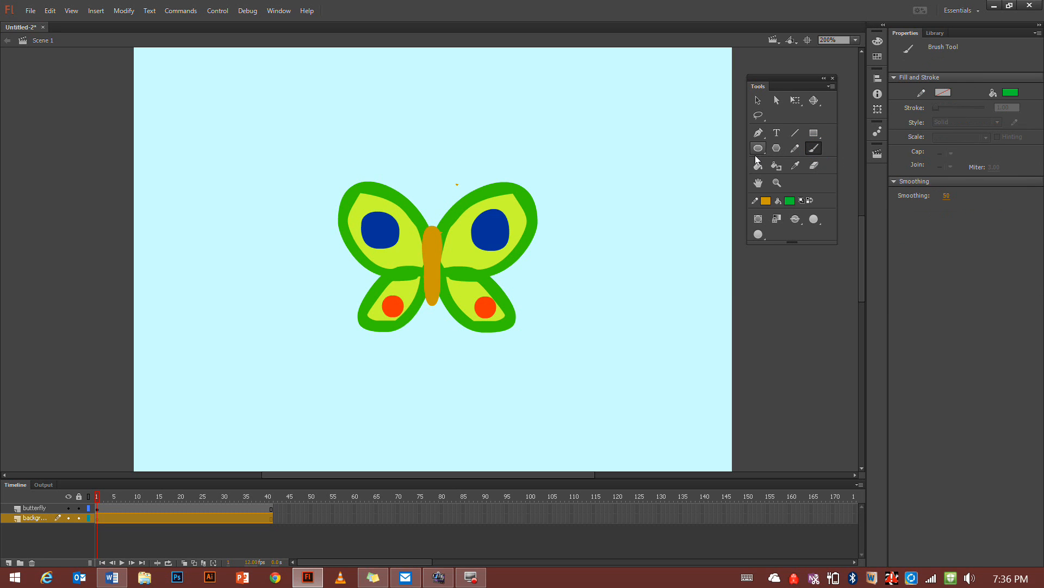
{"action": "left_click", "coordinate": [777, 103]}
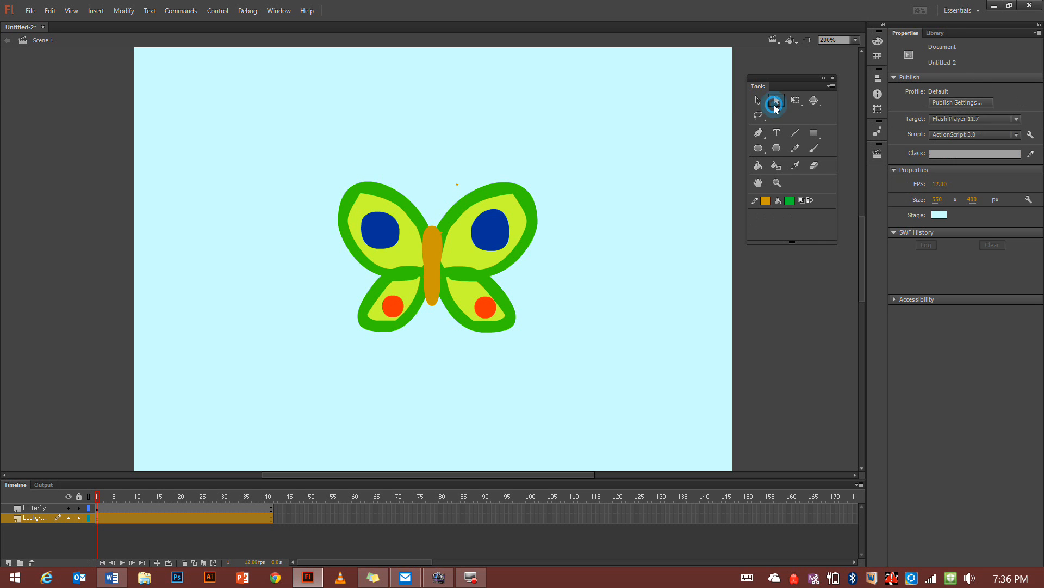
{"action": "left_click", "coordinate": [939, 216]}
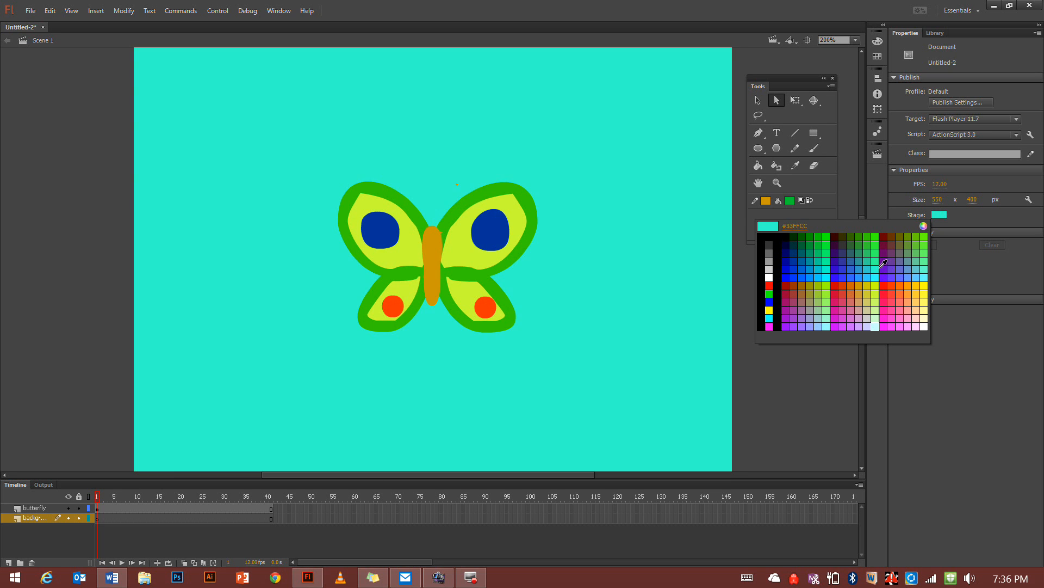
{"action": "left_click", "coordinate": [874, 326]}
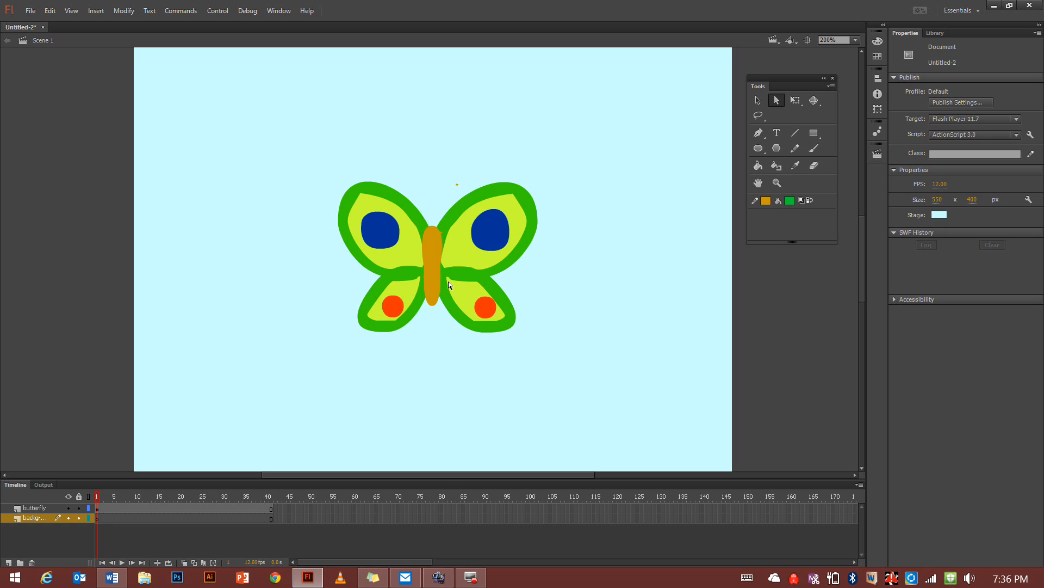
Add a layer named "flower" between the butterfly and background layers and select its first frame
{"action": "left_click", "coordinate": [9, 563]}
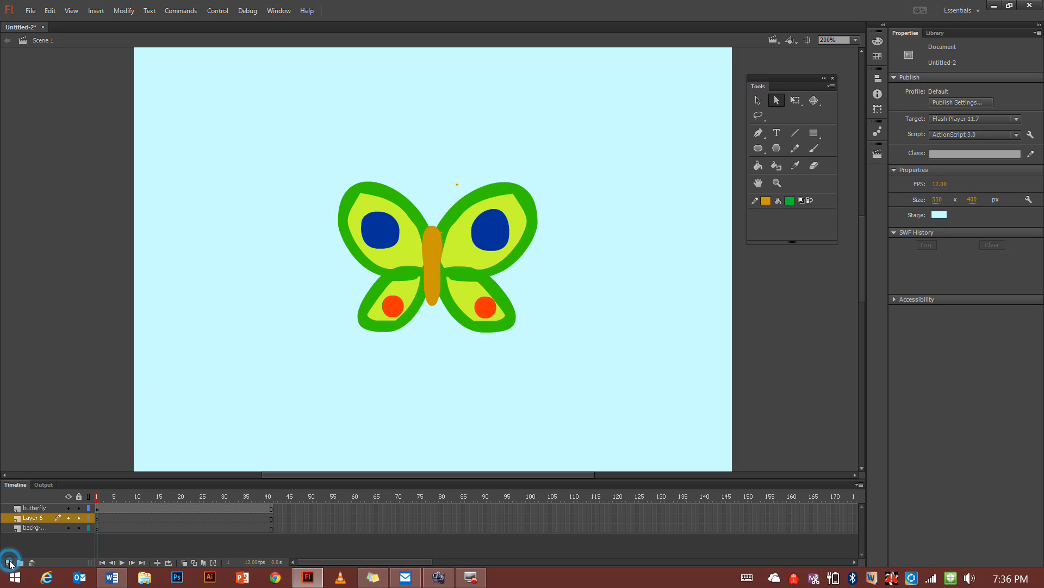
{"action": "left_click", "coordinate": [30, 519]}
{"action": "double_click", "coordinate": [30, 520]}
{"action": "type", "text": "fl"}
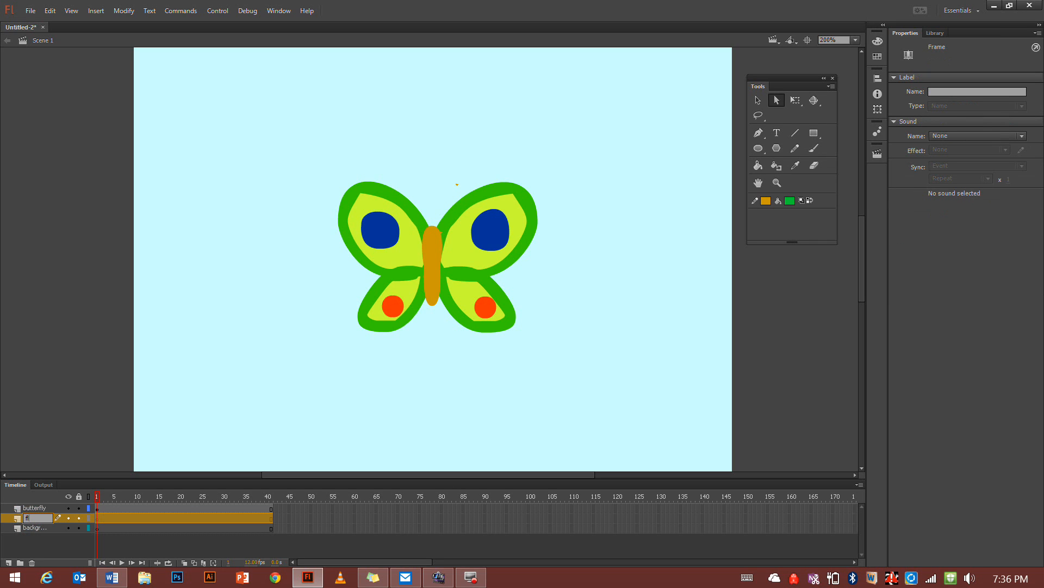
{"action": "type", "text": "ower"}
{"action": "left_click", "coordinate": [98, 519]}
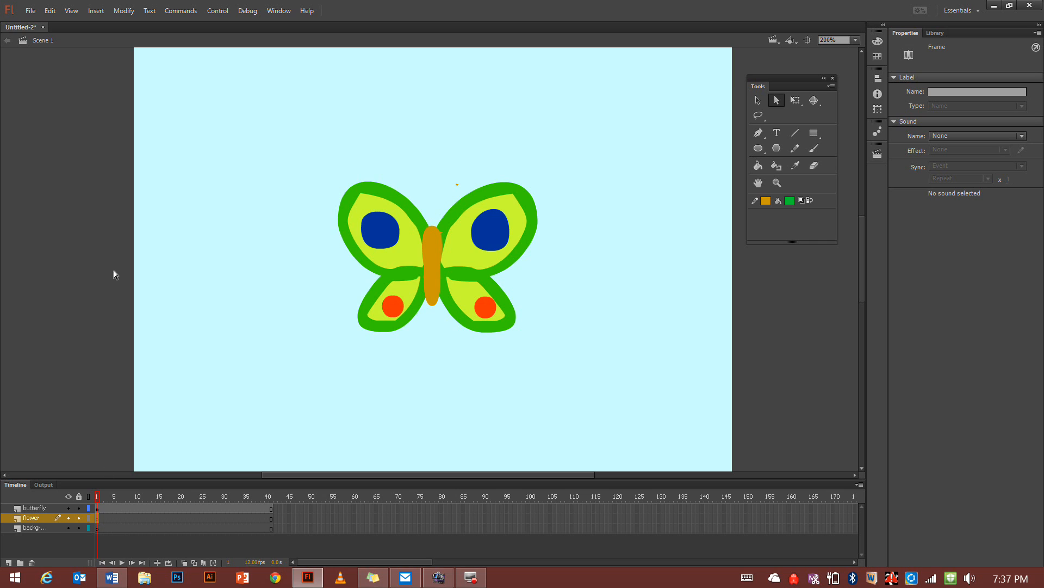
{"action": "left_click", "coordinate": [102, 12]}
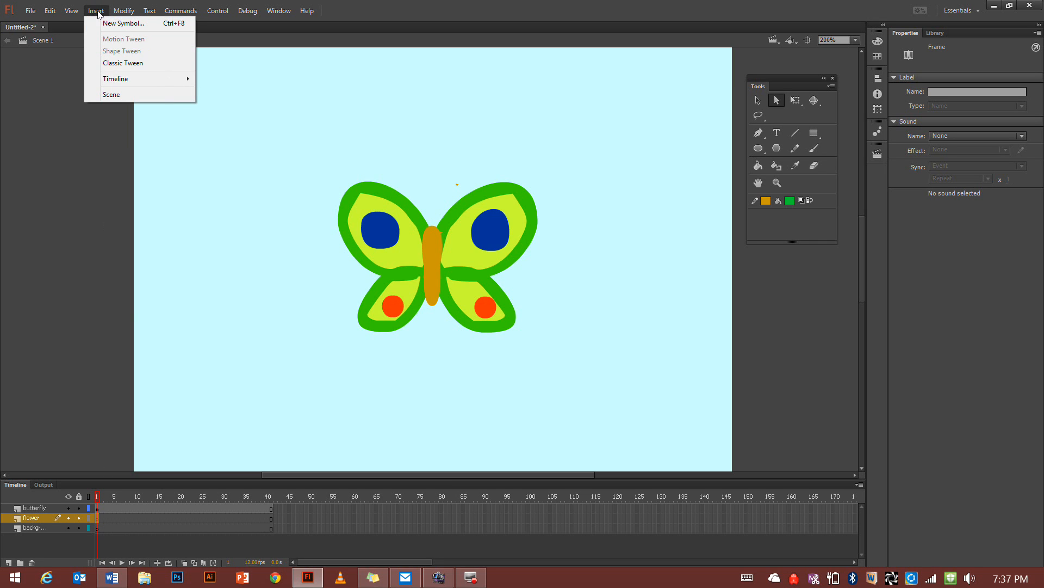
{"action": "left_click", "coordinate": [98, 13]}
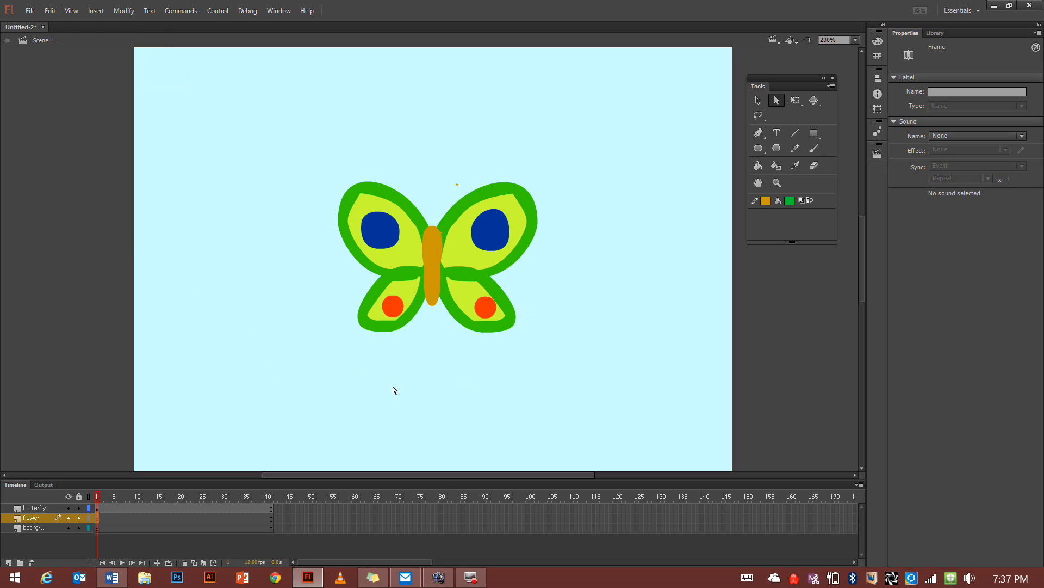
Delete the butterfly instance on the butterfly layer from the stage
{"action": "left_click", "coordinate": [53, 508]}
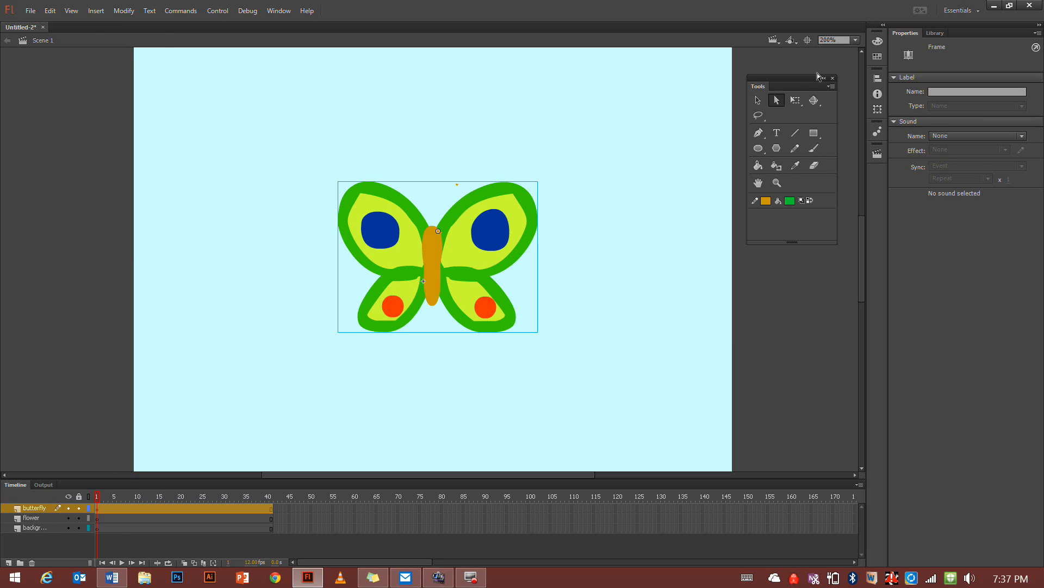
{"action": "left_click", "coordinate": [758, 100]}
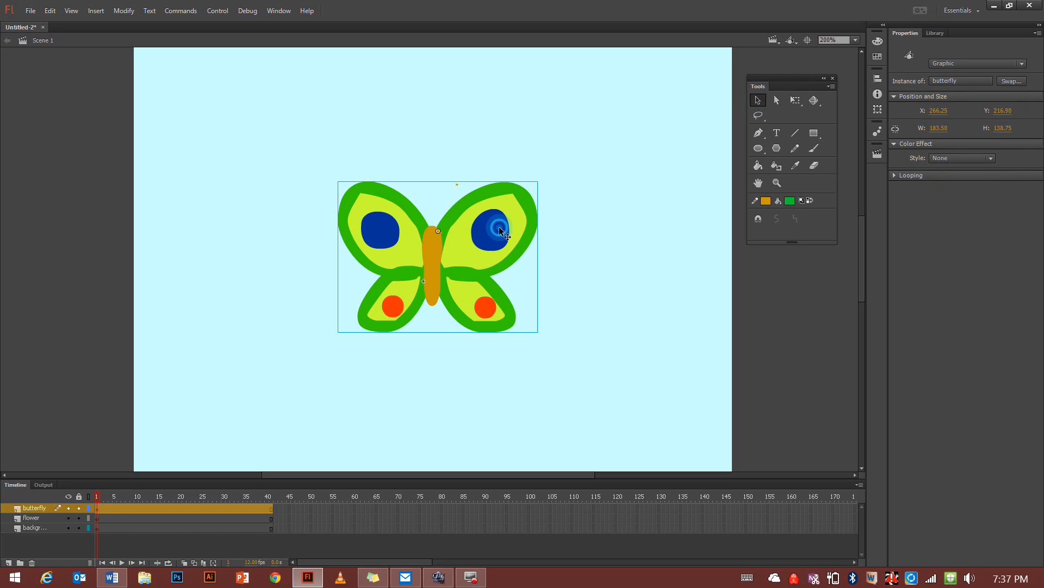
{"action": "key", "text": "Delete"}
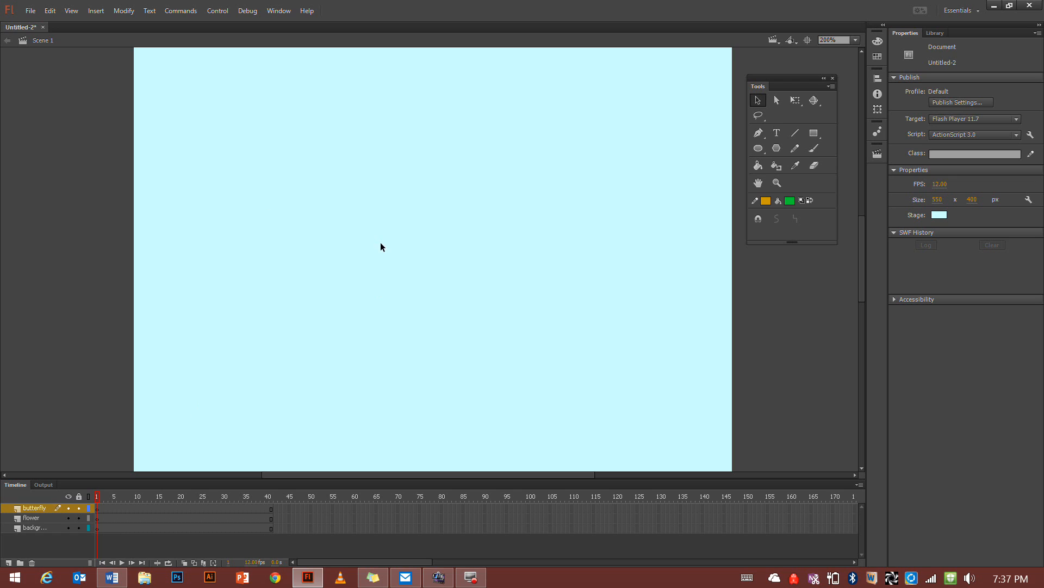
Open the butterfly symbol from the library to check its artwork, and return to Scene 1
{"action": "left_click", "coordinate": [937, 34]}
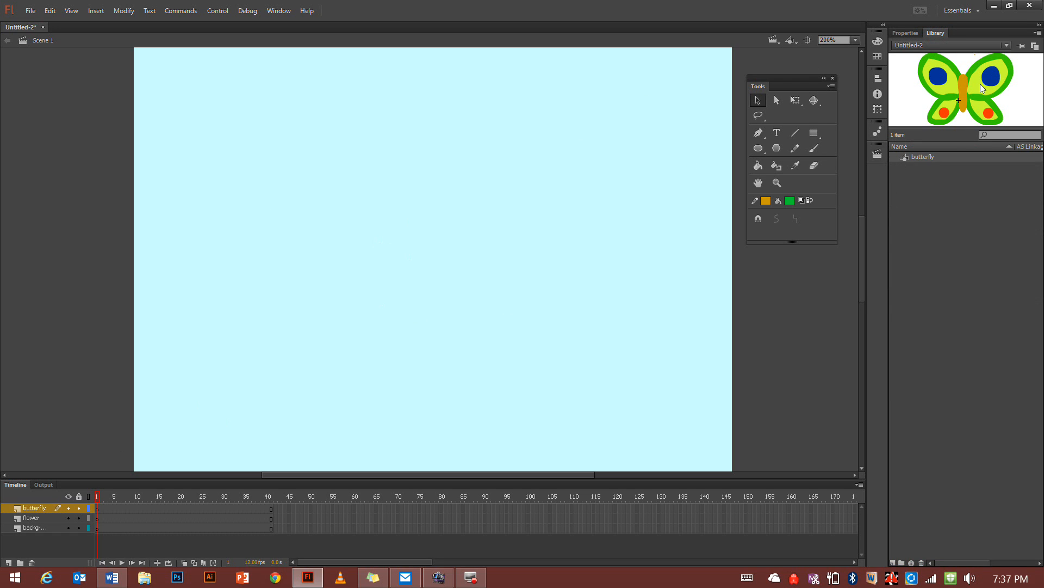
{"action": "double_click", "coordinate": [903, 159]}
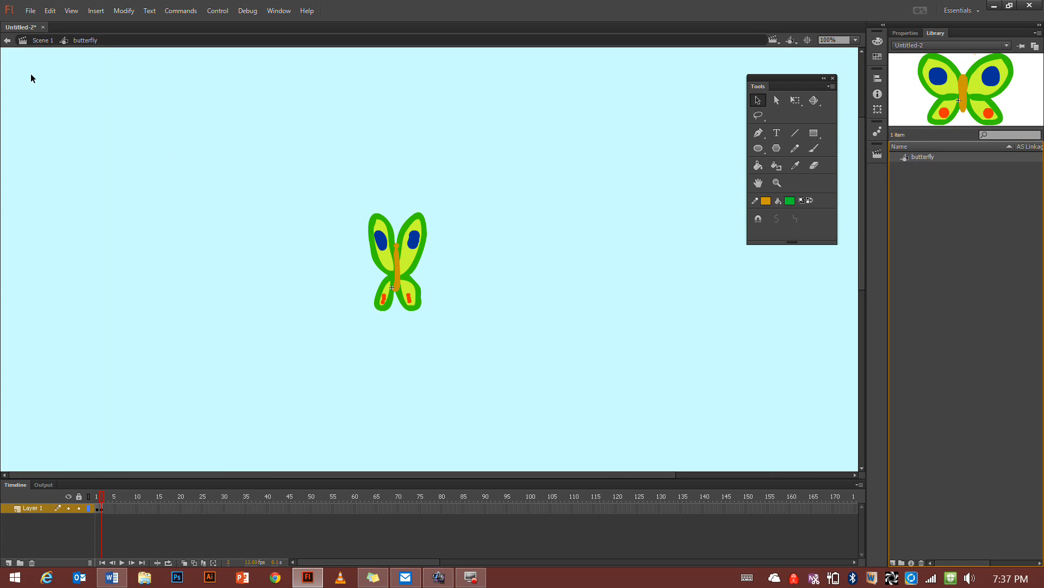
{"action": "left_click", "coordinate": [39, 41]}
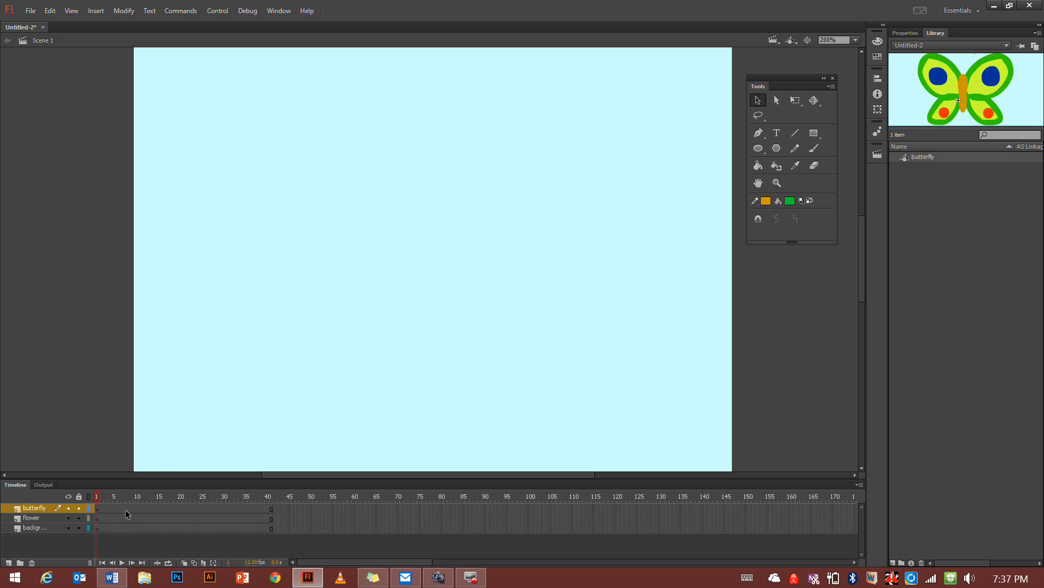
Paint a green stem with one leaf using the Brush tool in frame 1 of the flower layer, and fill the leaf green
{"action": "left_click", "coordinate": [30, 519]}
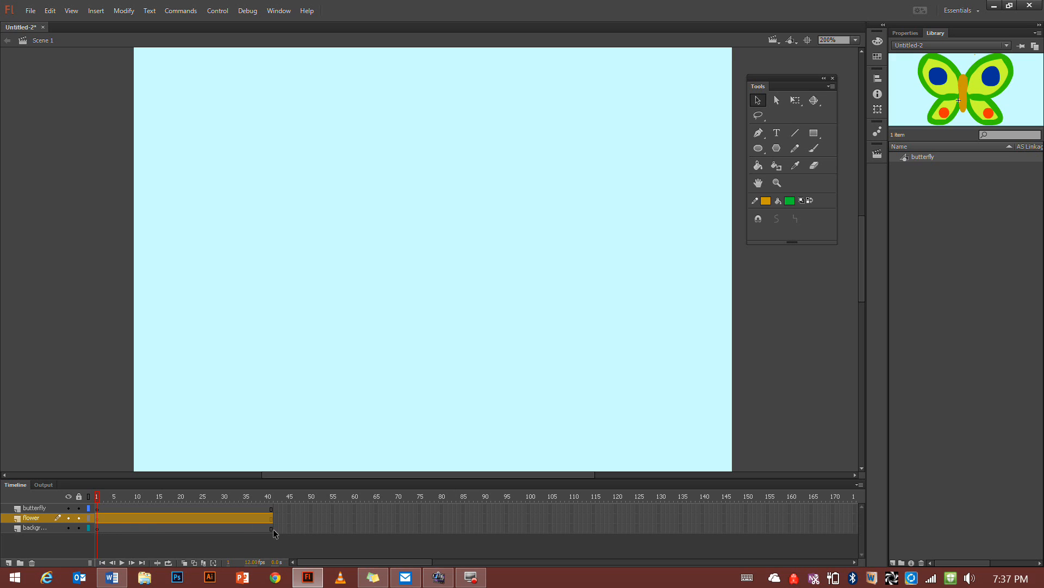
{"action": "left_click", "coordinate": [97, 497]}
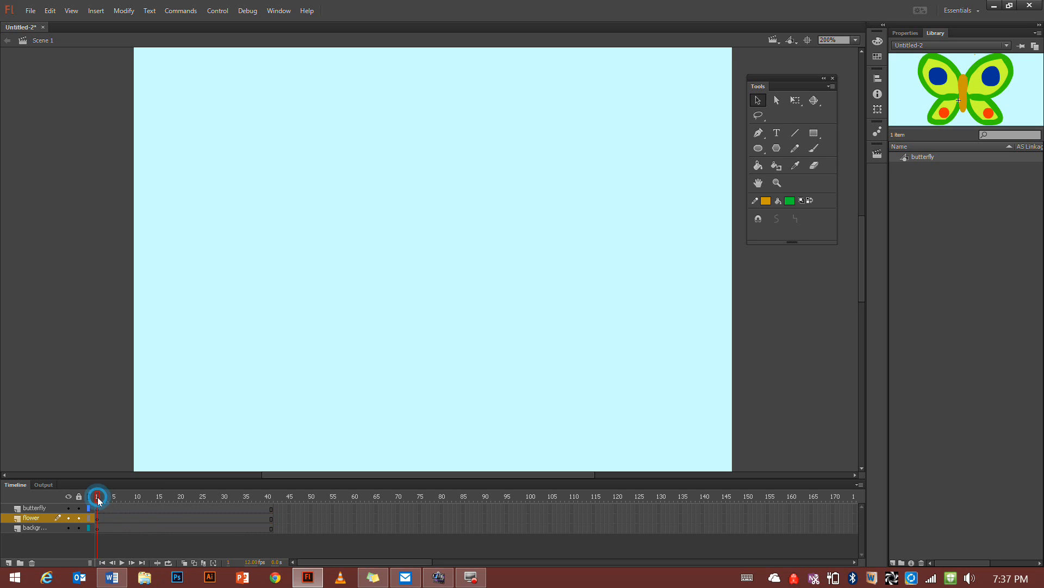
{"action": "left_click", "coordinate": [814, 148]}
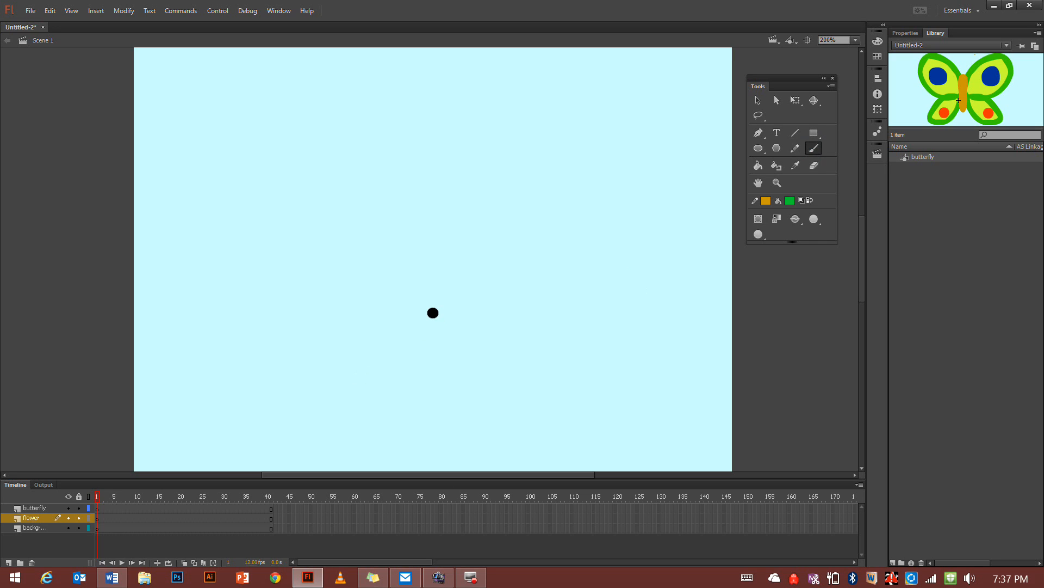
{"action": "left_click", "coordinate": [433, 312]}
{"action": "mouse_move", "coordinate": [433, 317]}
{"action": "left_mouse_down"}
{"action": "mouse_move", "coordinate": [431, 472]}
{"action": "mouse_move", "coordinate": [437, 317]}
{"action": "mouse_move", "coordinate": [431, 452]}
{"action": "mouse_move", "coordinate": [454, 390]}
{"action": "mouse_move", "coordinate": [593, 315]}
{"action": "mouse_move", "coordinate": [557, 401]}
{"action": "mouse_move", "coordinate": [530, 425]}
{"action": "mouse_move", "coordinate": [438, 427]}
{"action": "mouse_move", "coordinate": [431, 460]}
{"action": "mouse_move", "coordinate": [437, 438]}
{"action": "mouse_move", "coordinate": [538, 401]}
{"action": "mouse_move", "coordinate": [555, 382]}
{"action": "mouse_move", "coordinate": [546, 400]}
{"action": "mouse_move", "coordinate": [586, 329]}
{"action": "mouse_move", "coordinate": [573, 355]}
{"action": "left_mouse_up"}
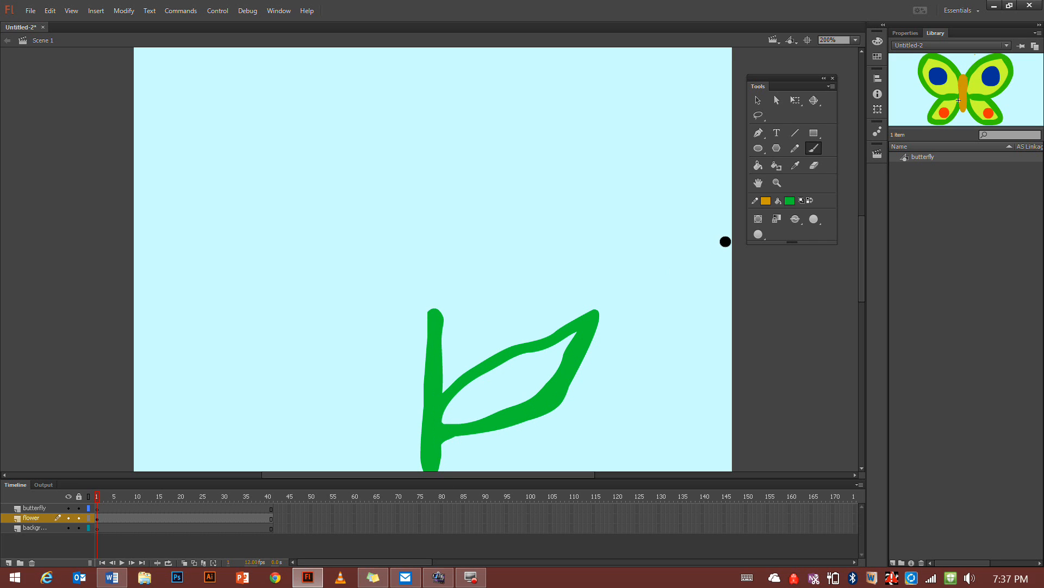
{"action": "left_click", "coordinate": [758, 165]}
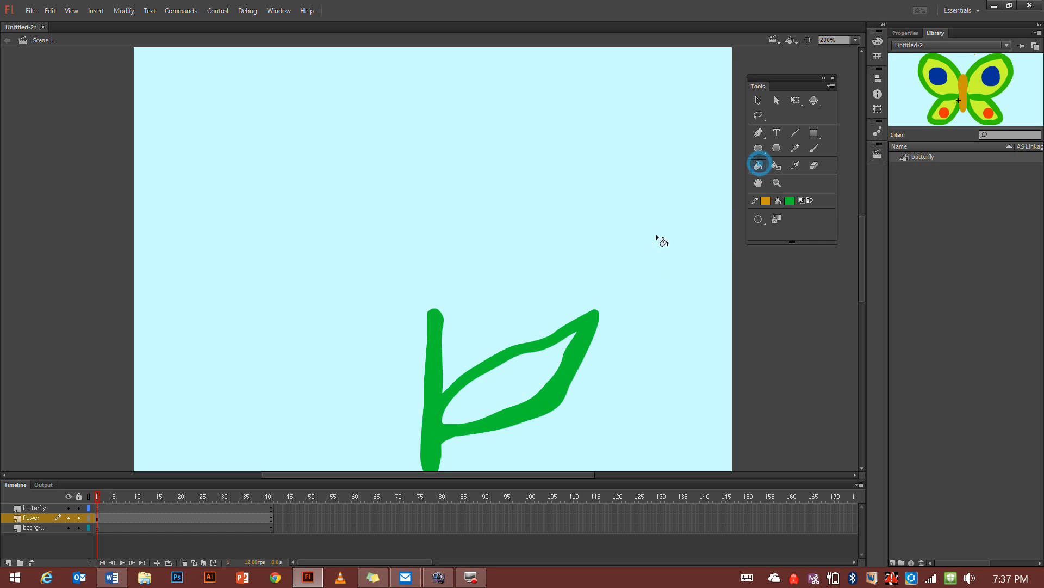
{"action": "left_click", "coordinate": [509, 373]}
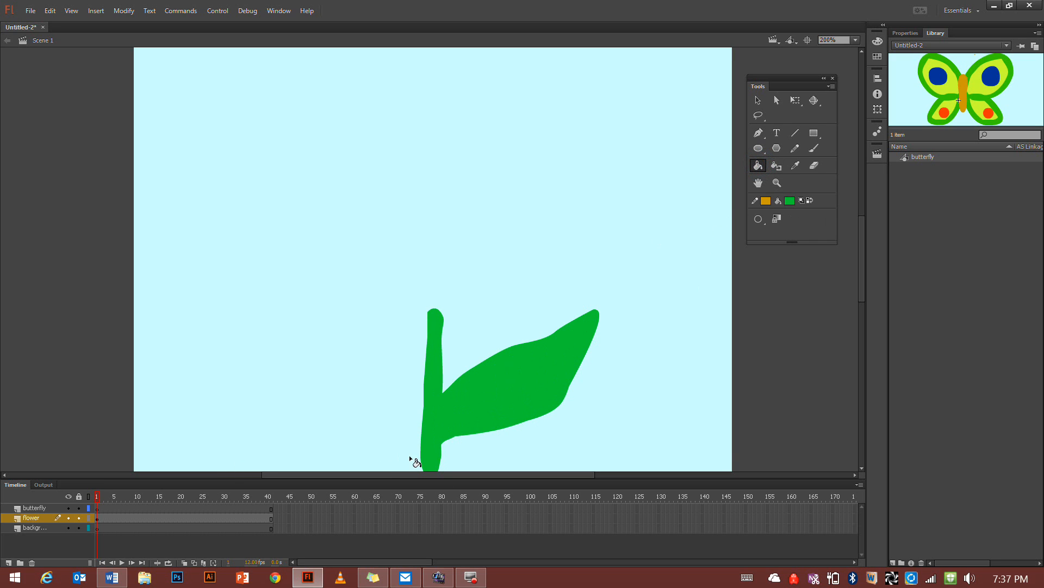
Paint a pink five-petal blossom outline around the top of the stem and fill it completely with pink, covering the leftover green spot
{"action": "left_click", "coordinate": [790, 201]}
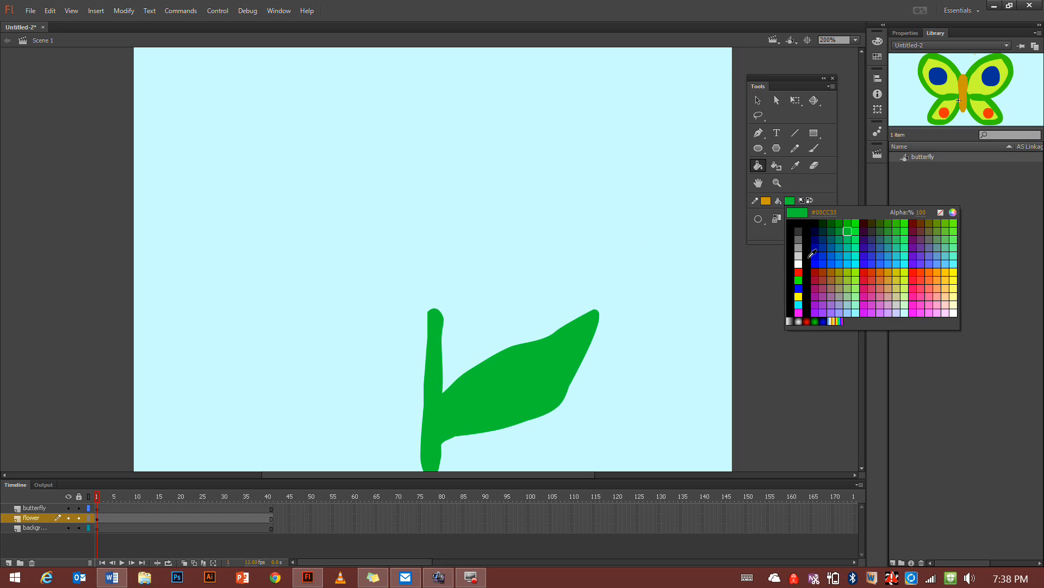
{"action": "left_click", "coordinate": [923, 303]}
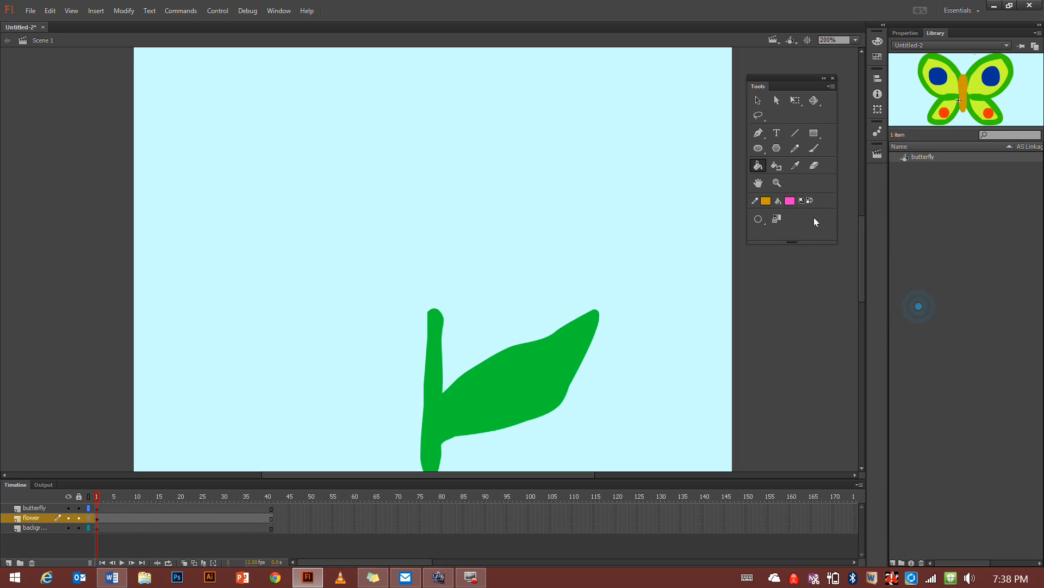
{"action": "left_click", "coordinate": [813, 149]}
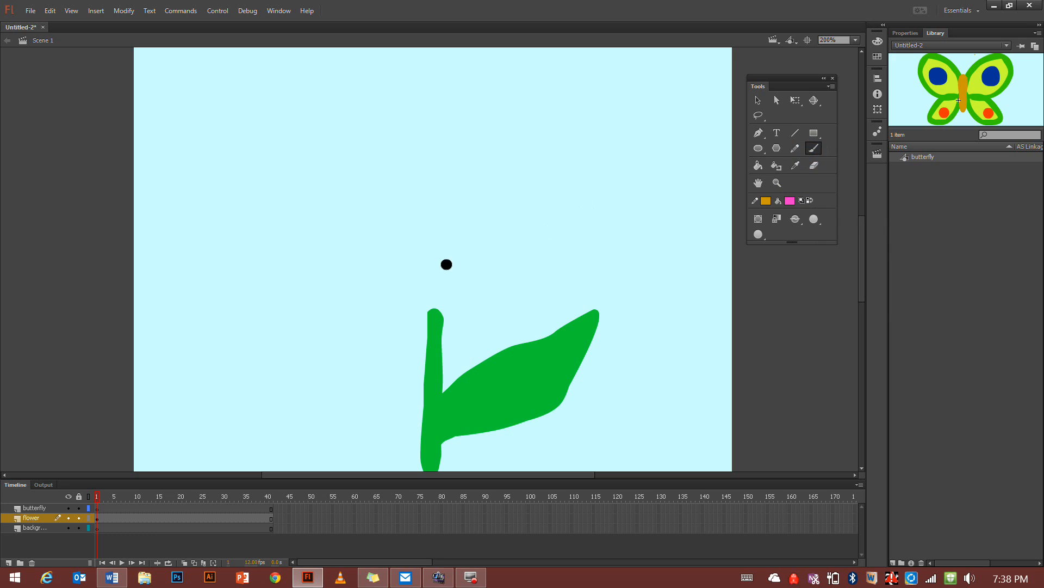
{"action": "mouse_move", "coordinate": [433, 283]}
{"action": "left_mouse_down"}
{"action": "mouse_move", "coordinate": [447, 341]}
{"action": "mouse_move", "coordinate": [488, 344]}
{"action": "mouse_move", "coordinate": [493, 310]}
{"action": "mouse_move", "coordinate": [470, 290]}
{"action": "mouse_move", "coordinate": [520, 260]}
{"action": "mouse_move", "coordinate": [520, 230]}
{"action": "mouse_move", "coordinate": [494, 222]}
{"action": "mouse_move", "coordinate": [474, 232]}
{"action": "mouse_move", "coordinate": [473, 210]}
{"action": "mouse_move", "coordinate": [448, 188]}
{"action": "mouse_move", "coordinate": [420, 200]}
{"action": "mouse_move", "coordinate": [411, 230]}
{"action": "mouse_move", "coordinate": [381, 226]}
{"action": "mouse_move", "coordinate": [343, 256]}
{"action": "mouse_move", "coordinate": [356, 287]}
{"action": "mouse_move", "coordinate": [387, 284]}
{"action": "mouse_move", "coordinate": [367, 308]}
{"action": "mouse_move", "coordinate": [383, 340]}
{"action": "mouse_move", "coordinate": [412, 342]}
{"action": "mouse_move", "coordinate": [430, 319]}
{"action": "left_mouse_up"}
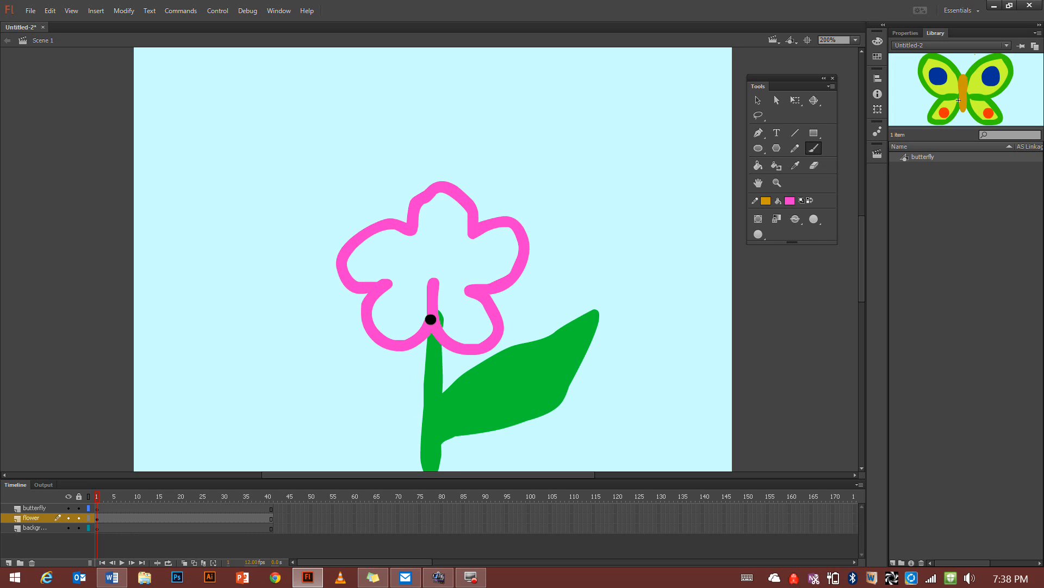
{"action": "left_click", "coordinate": [759, 165]}
{"action": "left_click", "coordinate": [450, 252]}
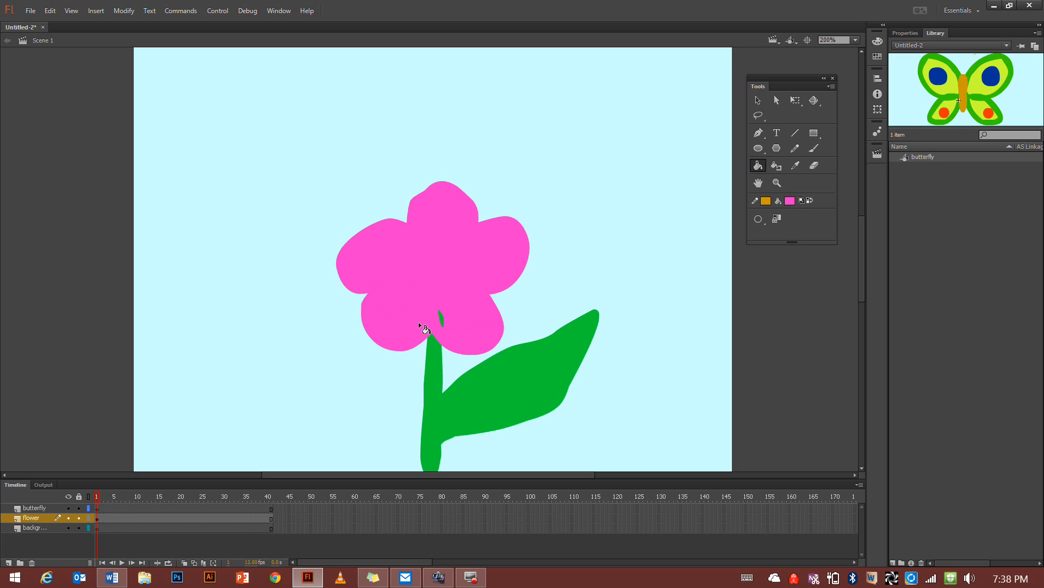
{"action": "left_click", "coordinate": [440, 313]}
Draw a light yellow circle with an orange outline at the centre of the pink blossom on the flower layer
{"action": "left_click", "coordinate": [790, 200]}
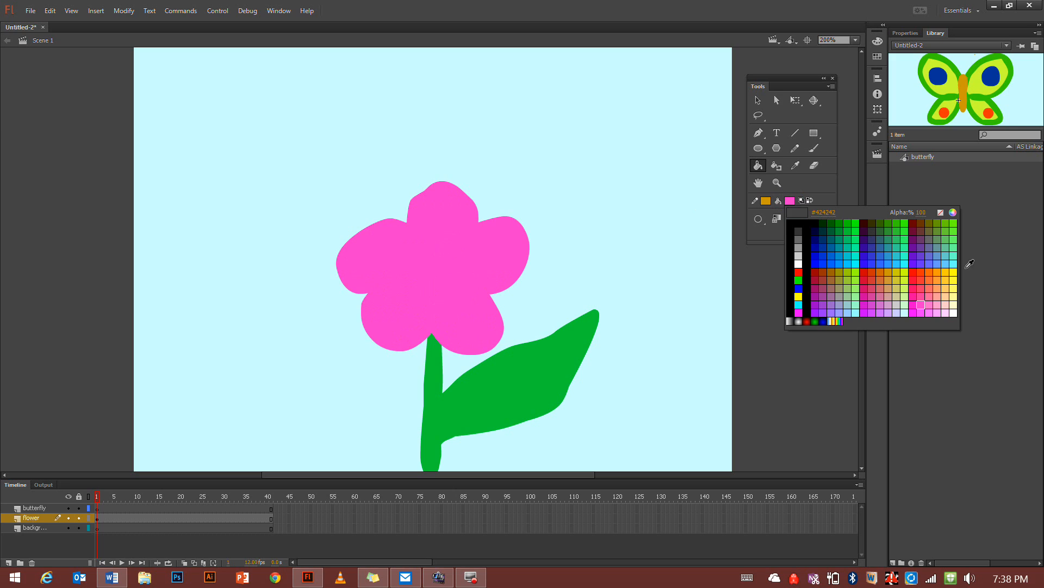
{"action": "left_click", "coordinate": [956, 287]}
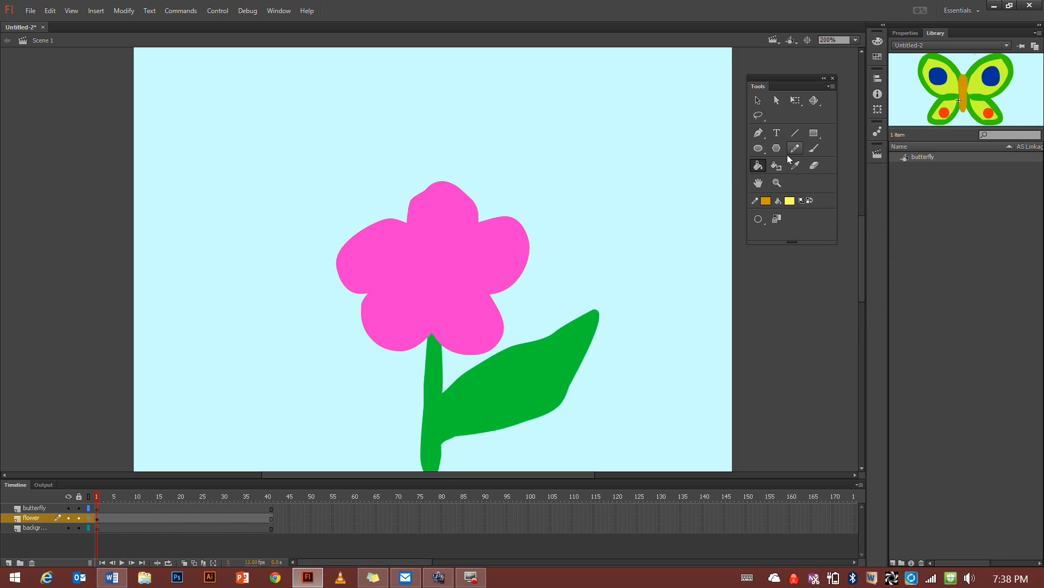
{"action": "left_click", "coordinate": [758, 148]}
{"action": "mouse_move", "coordinate": [407, 249]}
{"action": "left_mouse_down"}
{"action": "mouse_move", "coordinate": [487, 309]}
{"action": "mouse_move", "coordinate": [466, 305]}
{"action": "left_mouse_up"}
{"action": "left_click_drag", "start_coordinate": [466, 302], "coordinate": [463, 303]}
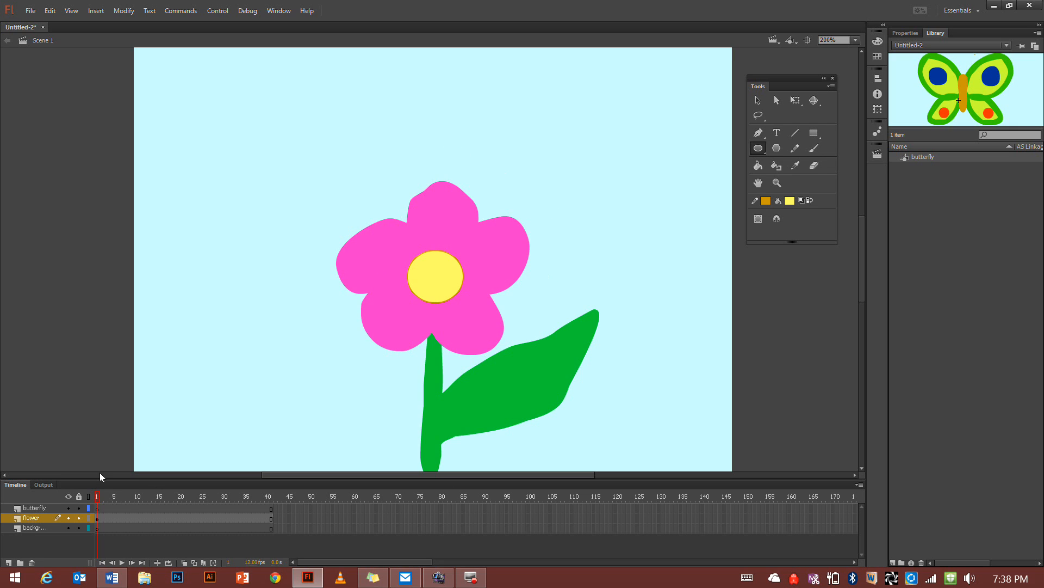
Hide and show the flower layer to check that the whole flower sits on it
{"action": "left_click", "coordinate": [69, 518]}
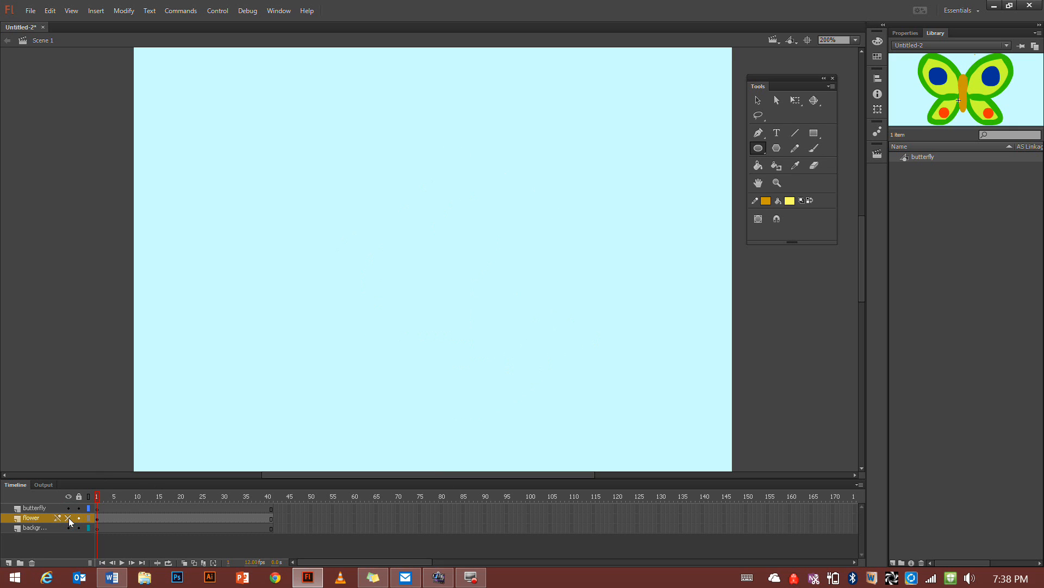
{"action": "left_click", "coordinate": [69, 517]}
{"action": "left_click", "coordinate": [69, 517]}
{"action": "left_click", "coordinate": [68, 517]}
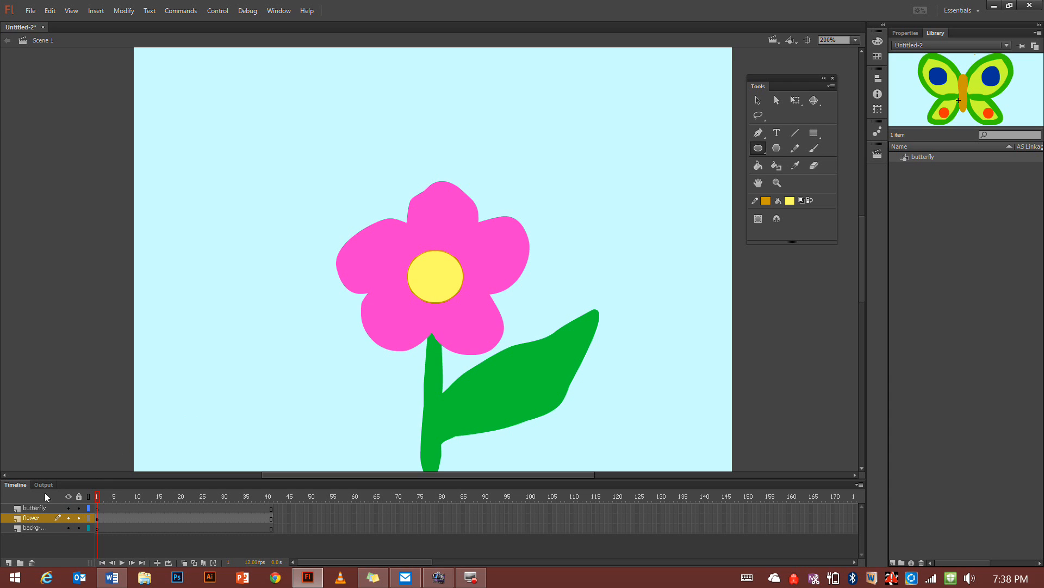
Add a new layer above the flower layer and name it clouds
{"action": "left_click", "coordinate": [9, 563]}
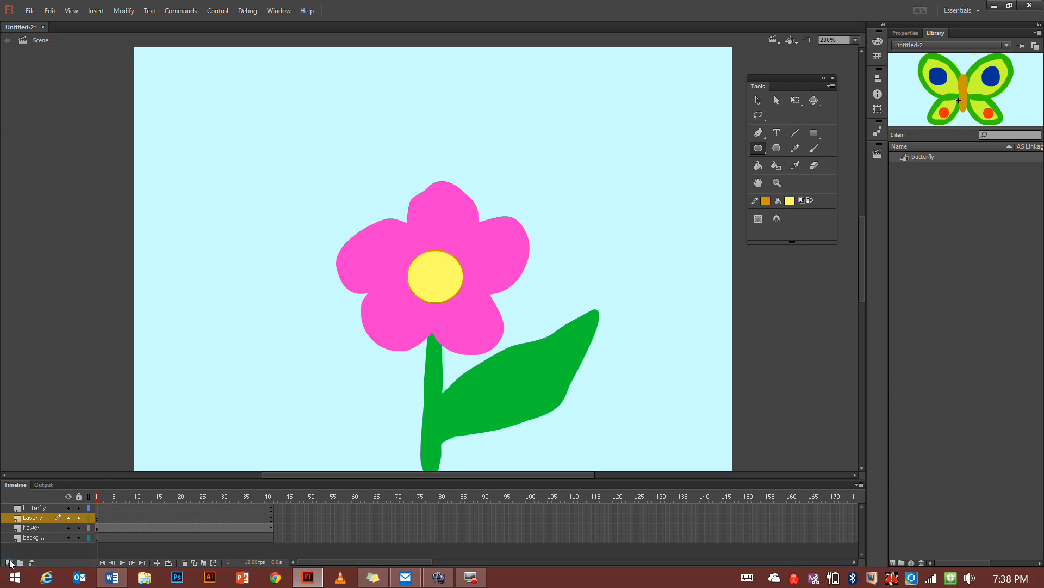
{"action": "double_click", "coordinate": [36, 518]}
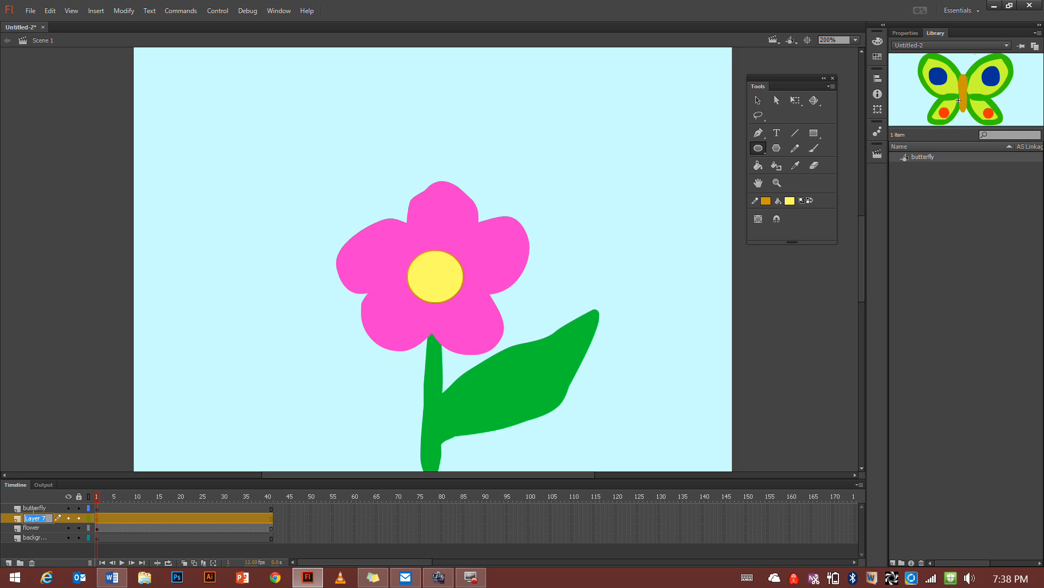
{"action": "type", "text": "ds"}
Paint two closed white cloud outlines with the Brush tool on the clouds layer, one on each side above the flower
{"action": "left_click", "coordinate": [790, 200]}
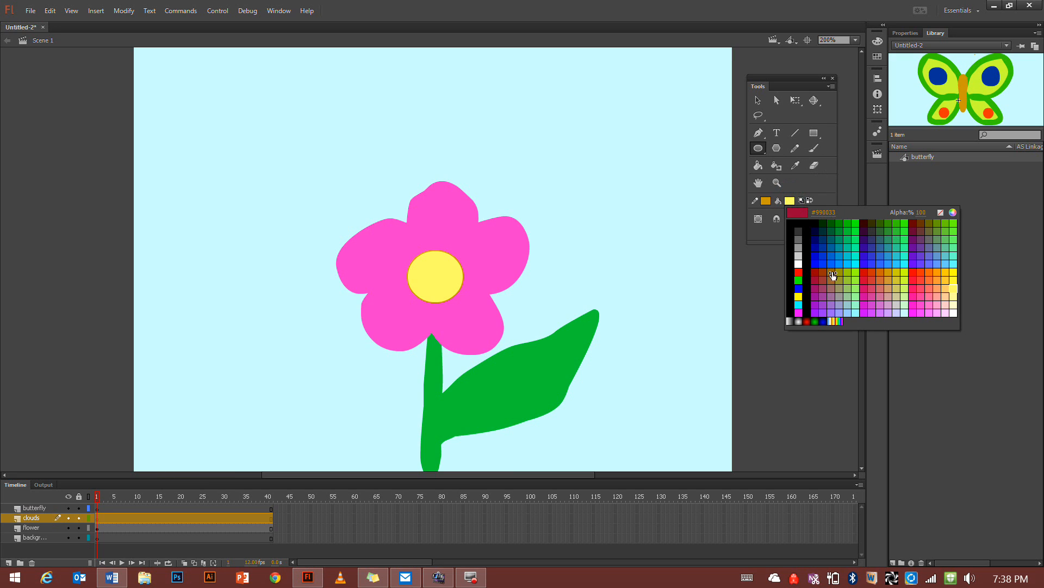
{"action": "left_click", "coordinate": [953, 312]}
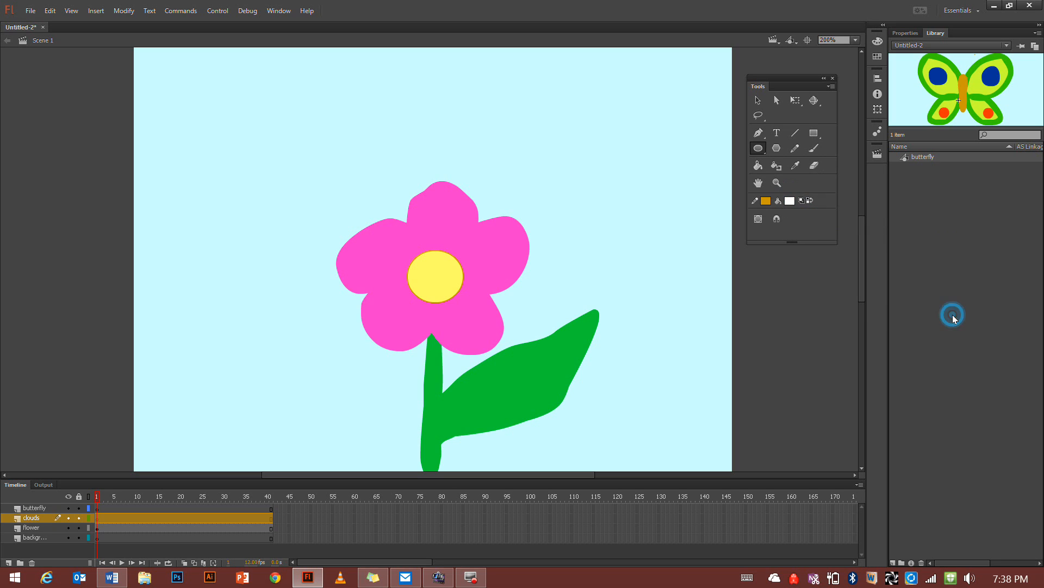
{"action": "left_click", "coordinate": [812, 150]}
{"action": "scroll", "coordinate": [694, 131], "scroll_direction": "down", "scroll_amount": 5}
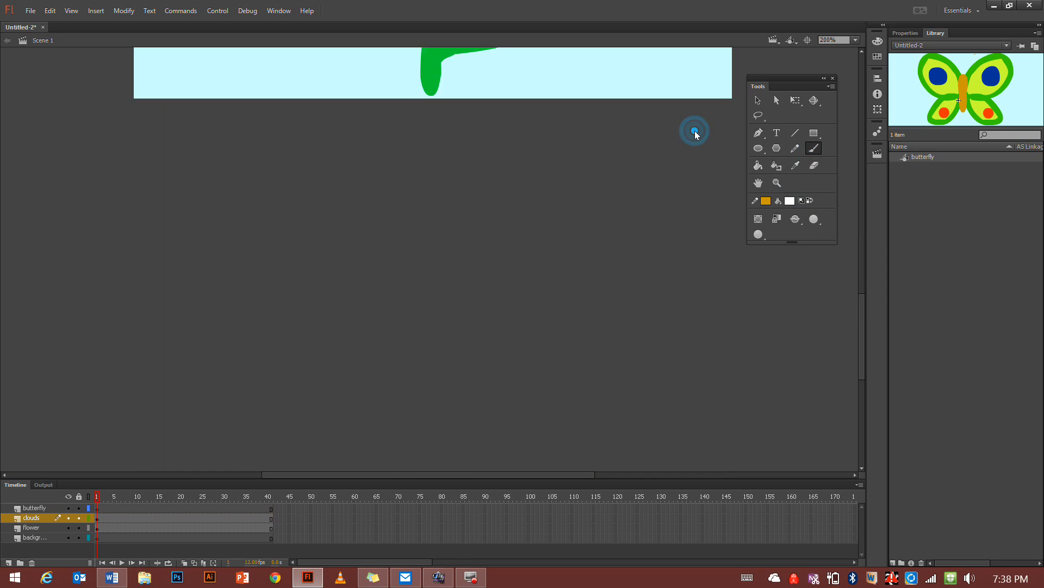
{"action": "scroll", "coordinate": [694, 131], "scroll_direction": "down", "scroll_amount": 3}
{"action": "left_click", "coordinate": [809, 41]}
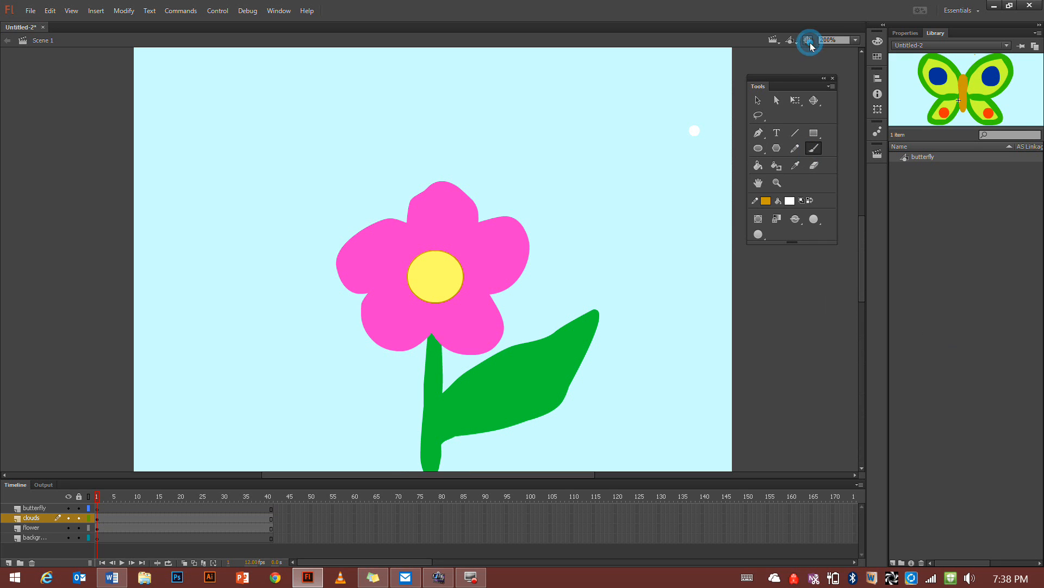
{"action": "mouse_move", "coordinate": [690, 121]}
{"action": "left_mouse_down"}
{"action": "mouse_move", "coordinate": [685, 107]}
{"action": "mouse_move", "coordinate": [613, 105]}
{"action": "mouse_move", "coordinate": [604, 128]}
{"action": "mouse_move", "coordinate": [489, 149]}
{"action": "mouse_move", "coordinate": [537, 170]}
{"action": "mouse_move", "coordinate": [625, 177]}
{"action": "mouse_move", "coordinate": [707, 151]}
{"action": "mouse_move", "coordinate": [691, 119]}
{"action": "left_mouse_up"}
{"action": "left_click", "coordinate": [333, 126]}
{"action": "mouse_move", "coordinate": [333, 126]}
{"action": "left_mouse_down"}
{"action": "mouse_move", "coordinate": [307, 100]}
{"action": "mouse_move", "coordinate": [281, 101]}
{"action": "mouse_move", "coordinate": [196, 138]}
{"action": "mouse_move", "coordinate": [158, 184]}
{"action": "mouse_move", "coordinate": [191, 212]}
{"action": "mouse_move", "coordinate": [349, 187]}
{"action": "mouse_move", "coordinate": [402, 164]}
{"action": "mouse_move", "coordinate": [437, 125]}
{"action": "mouse_move", "coordinate": [430, 109]}
{"action": "mouse_move", "coordinate": [403, 116]}
{"action": "mouse_move", "coordinate": [371, 95]}
{"action": "mouse_move", "coordinate": [336, 95]}
{"action": "mouse_move", "coordinate": [333, 125]}
{"action": "left_mouse_up"}
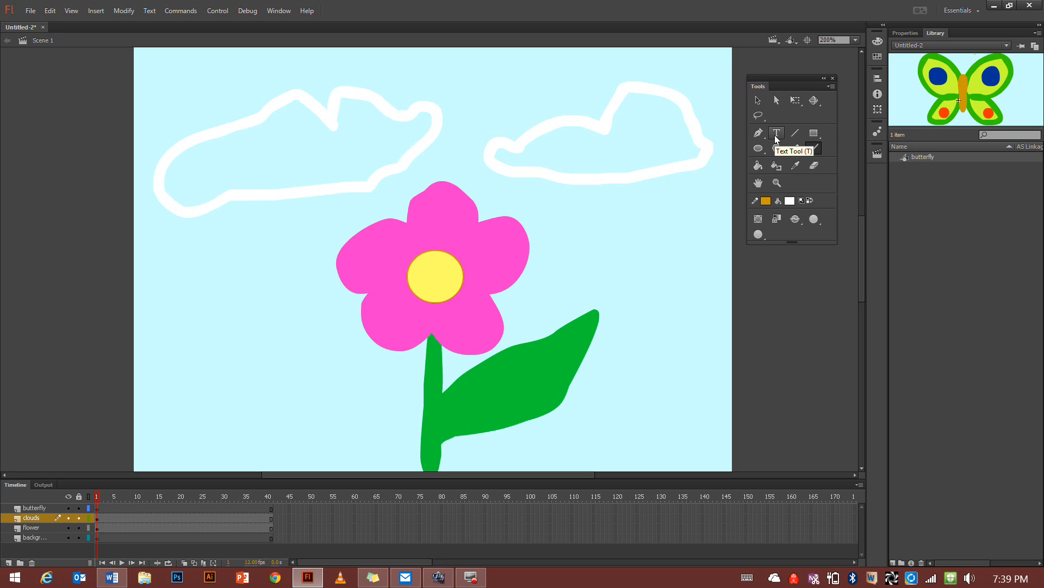
Fill the insides of both cloud outlines with white using the Paint Bucket tool
{"action": "left_click", "coordinate": [758, 165]}
{"action": "left_click", "coordinate": [645, 126]}
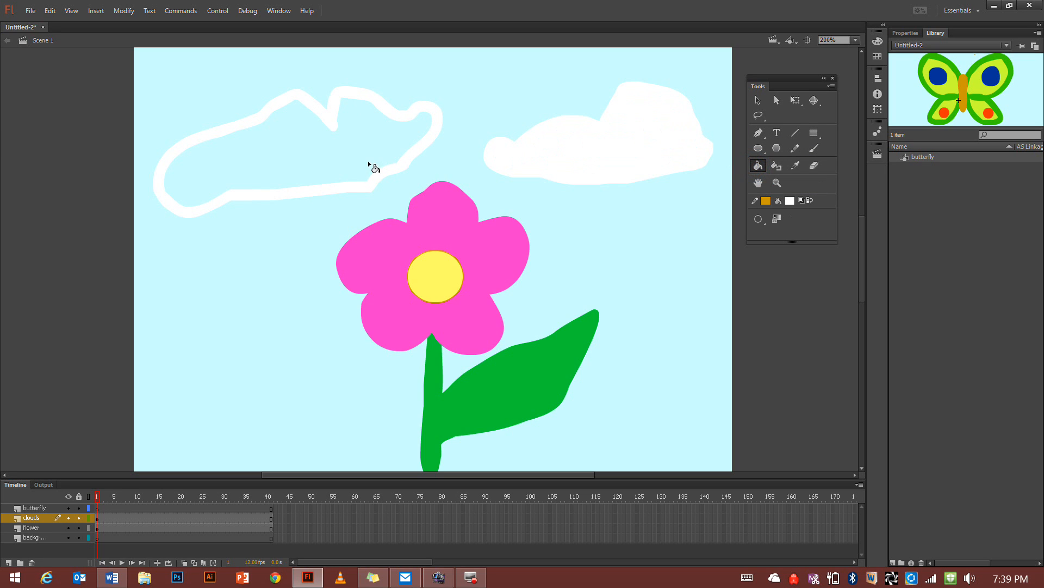
{"action": "left_click", "coordinate": [333, 147]}
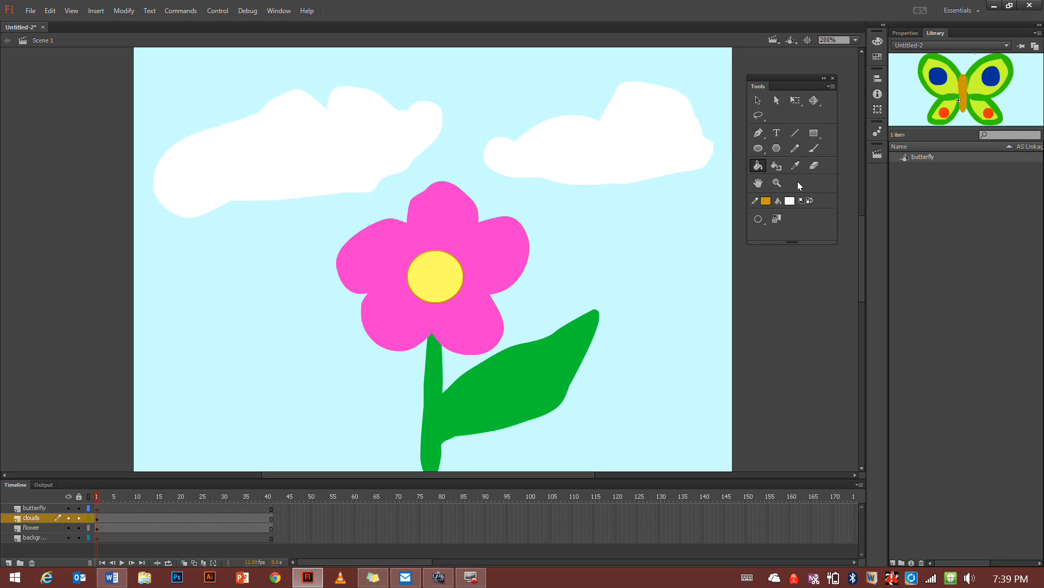
Place an instance of the butterfly symbol on the butterfly layer and centre it over the blossom
{"action": "left_click", "coordinate": [43, 508]}
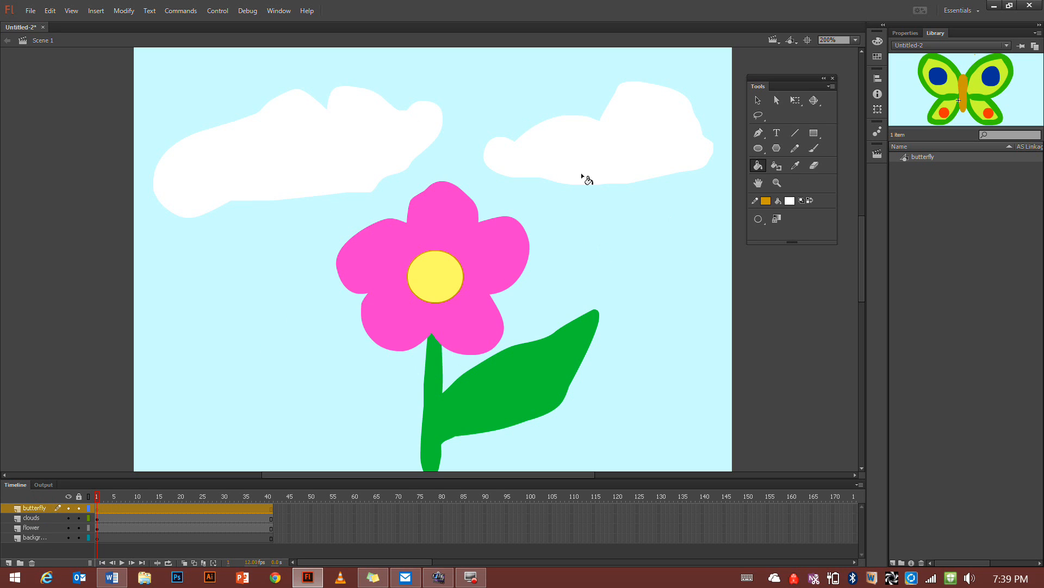
{"action": "left_click_drag", "start_coordinate": [906, 159], "coordinate": [412, 240]}
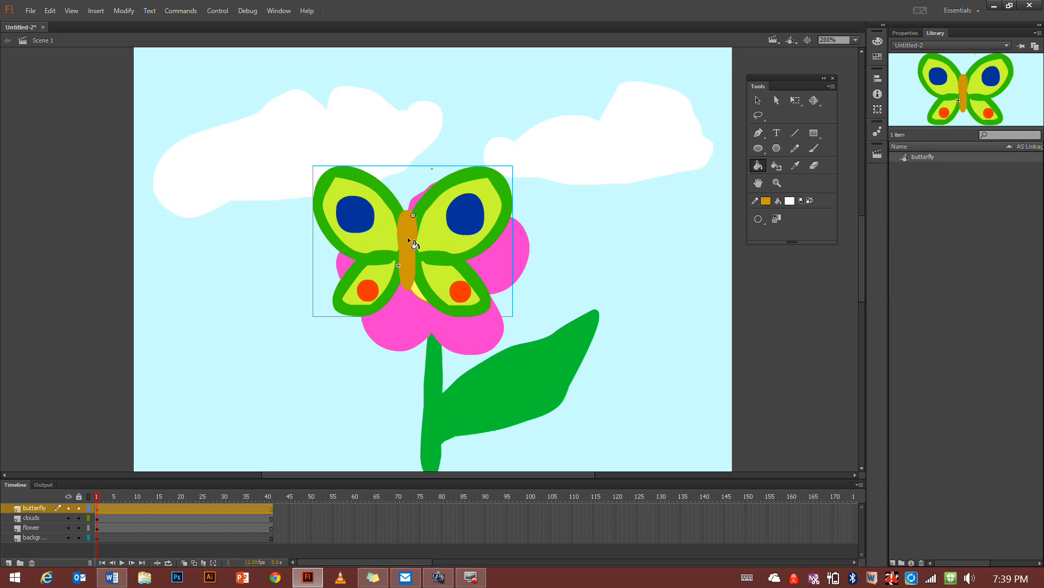
{"action": "left_click", "coordinate": [412, 239]}
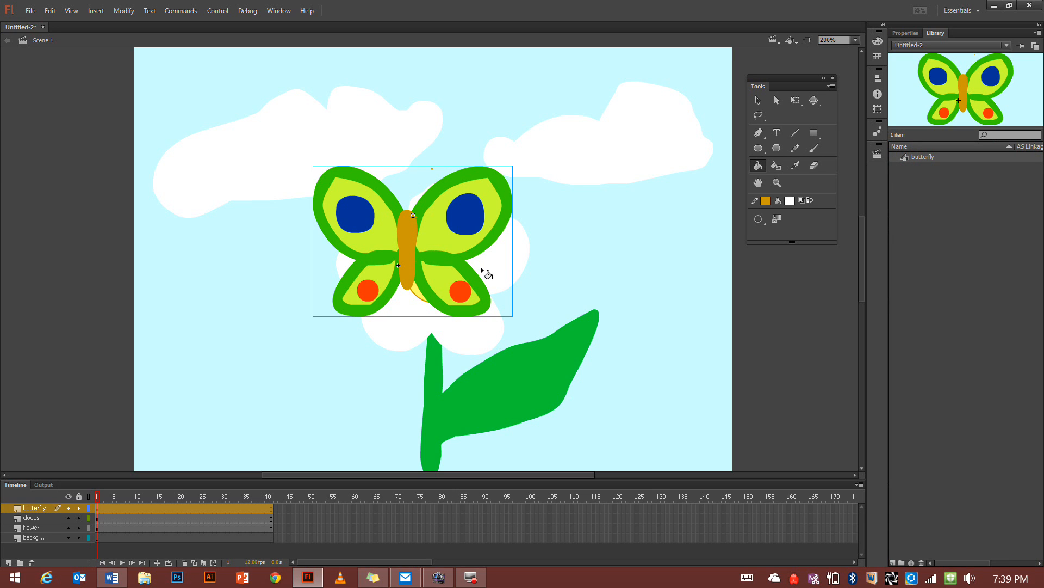
{"action": "key", "text": "ctrl+z"}
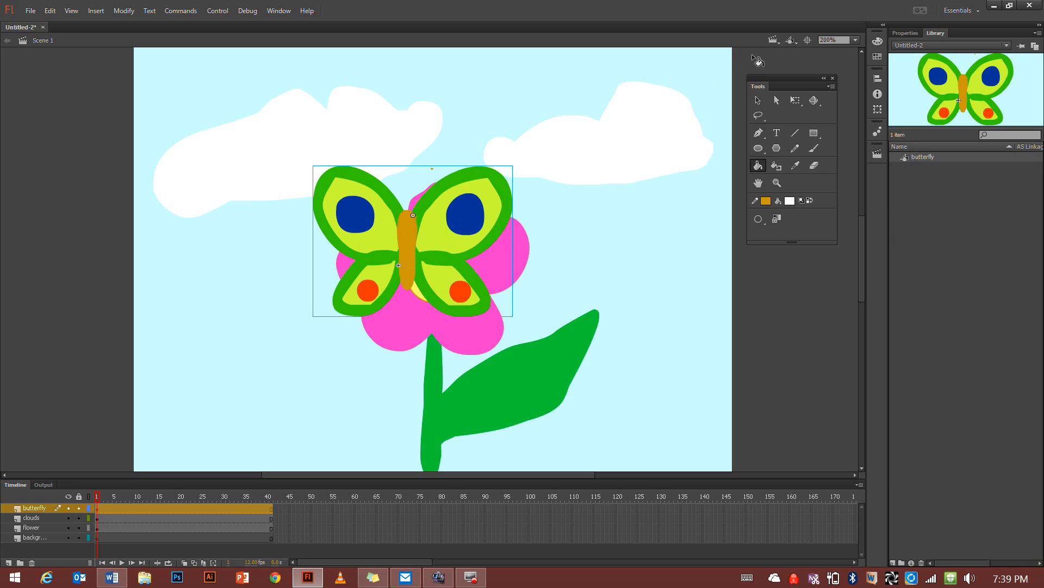
{"action": "left_click", "coordinate": [758, 100]}
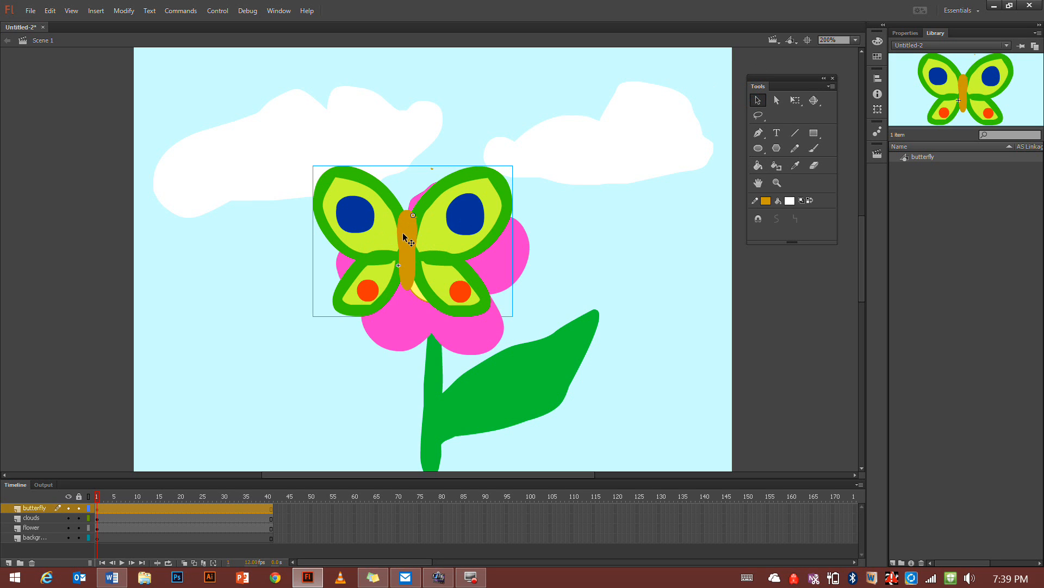
{"action": "left_click_drag", "start_coordinate": [409, 231], "coordinate": [436, 238]}
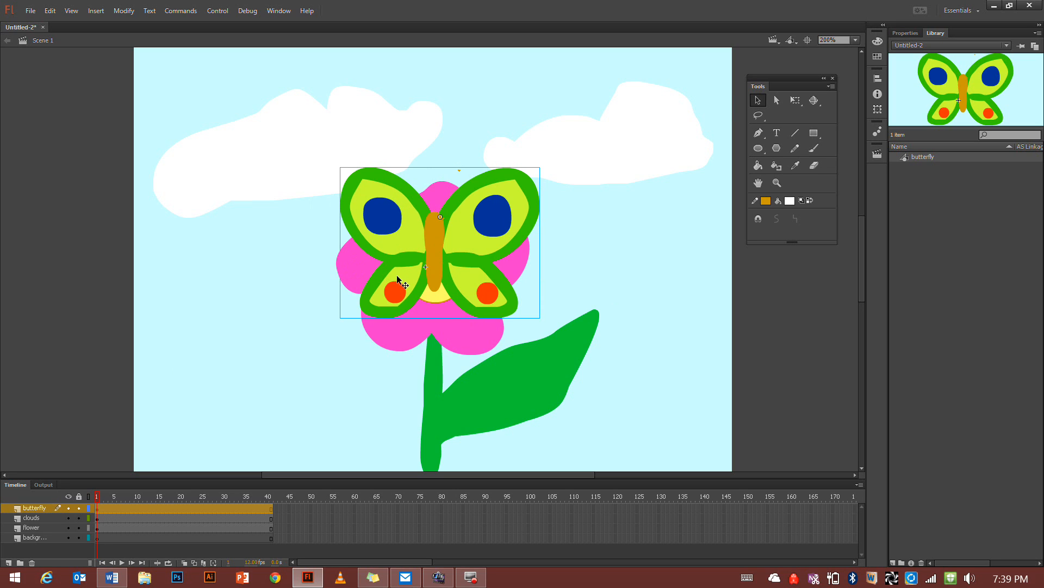
Scale the butterfly down to about half its size with Free Transform, keeping it over the upper part of the blossom
{"action": "left_click", "coordinate": [796, 101]}
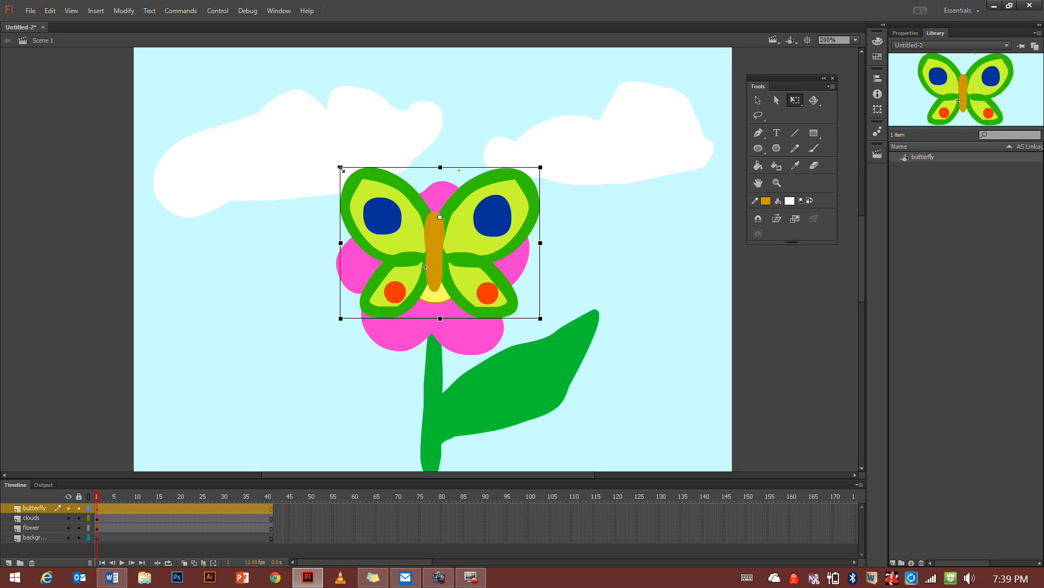
{"action": "left_click_drag", "start_coordinate": [340, 167], "coordinate": [422, 233]}
{"action": "left_click", "coordinate": [424, 218]}
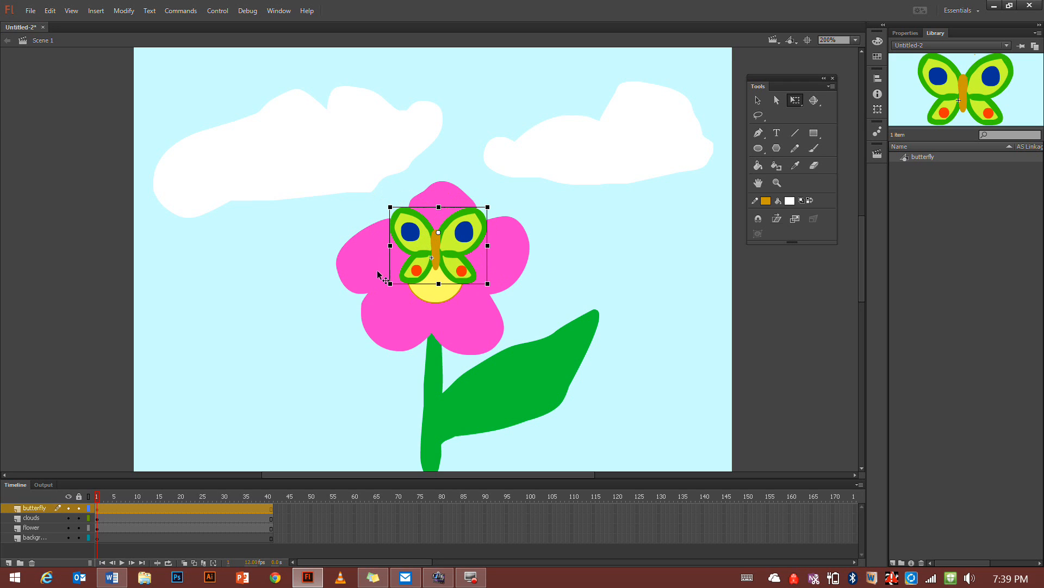
Play the timeline to preview the scene, and select the flower layer to review its artwork
{"action": "left_click", "coordinate": [121, 562]}
{"action": "left_click", "coordinate": [49, 528]}
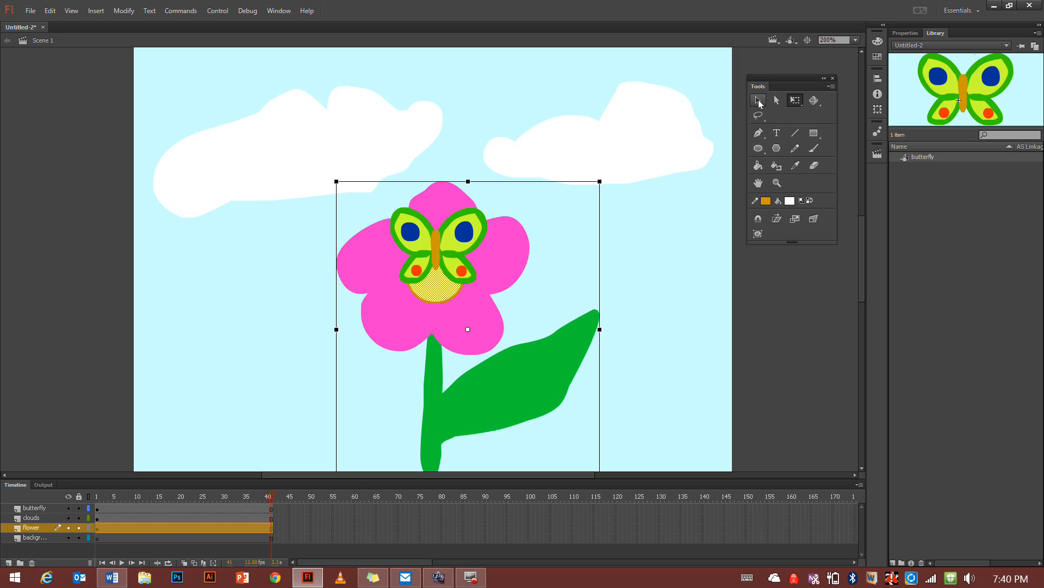
{"action": "left_click", "coordinate": [759, 101]}
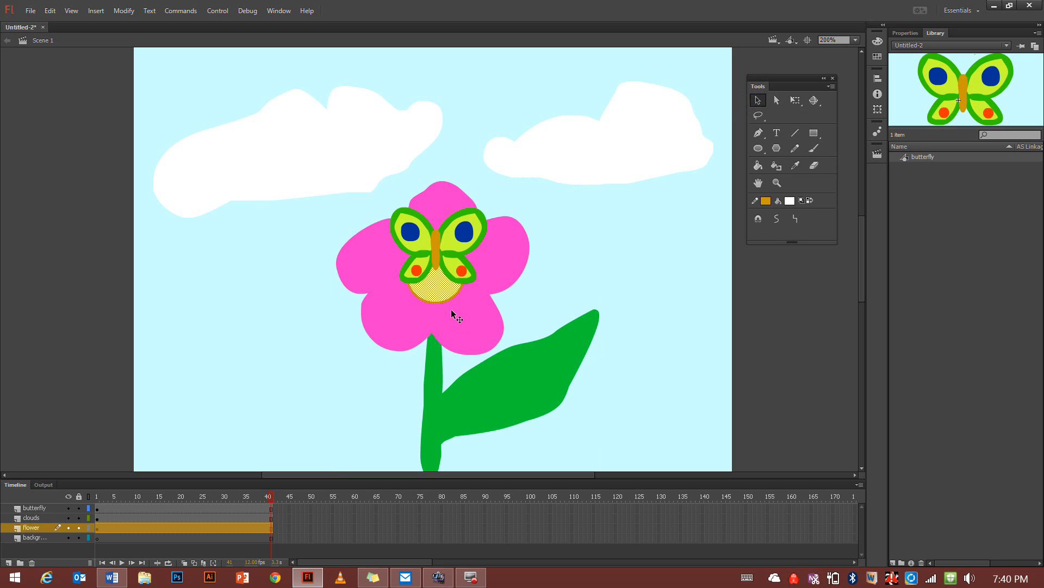
Add a new layer directly above the clouds layer and name it butterfly 2
{"action": "left_click", "coordinate": [27, 519]}
{"action": "left_click", "coordinate": [9, 562]}
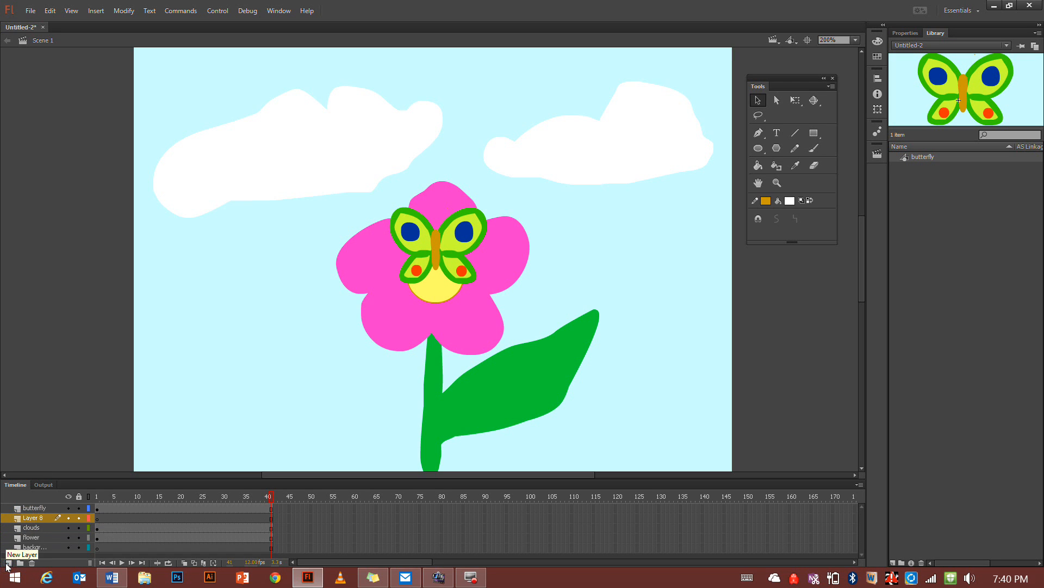
{"action": "double_click", "coordinate": [34, 517]}
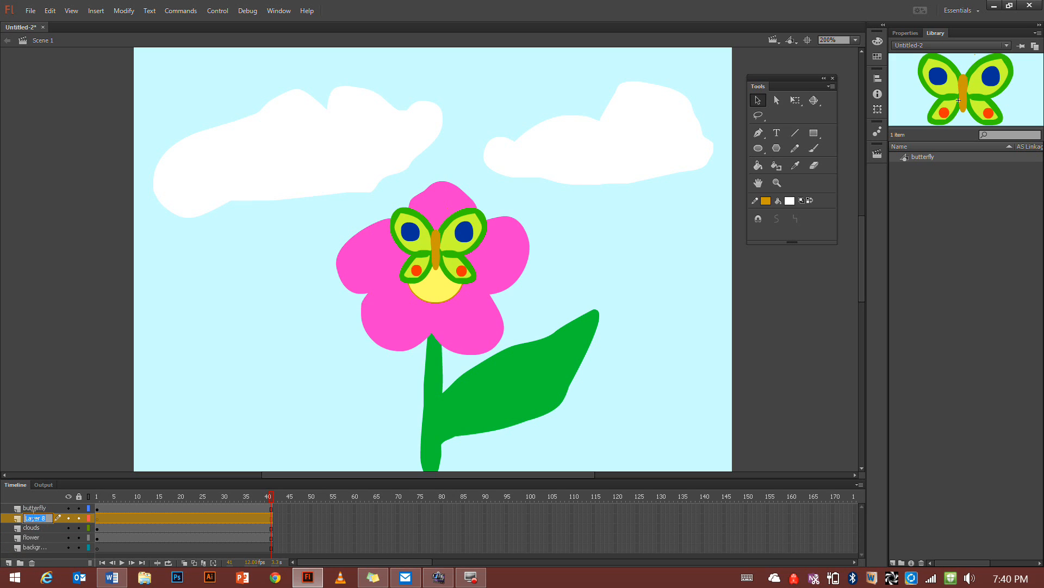
{"action": "type", "text": "butterfly 2"}
{"action": "key", "text": "Return"}
Place a second butterfly instance over the leaf in frame 1 of the butterfly 2 layer and scale it smaller than the first
{"action": "left_click", "coordinate": [95, 518]}
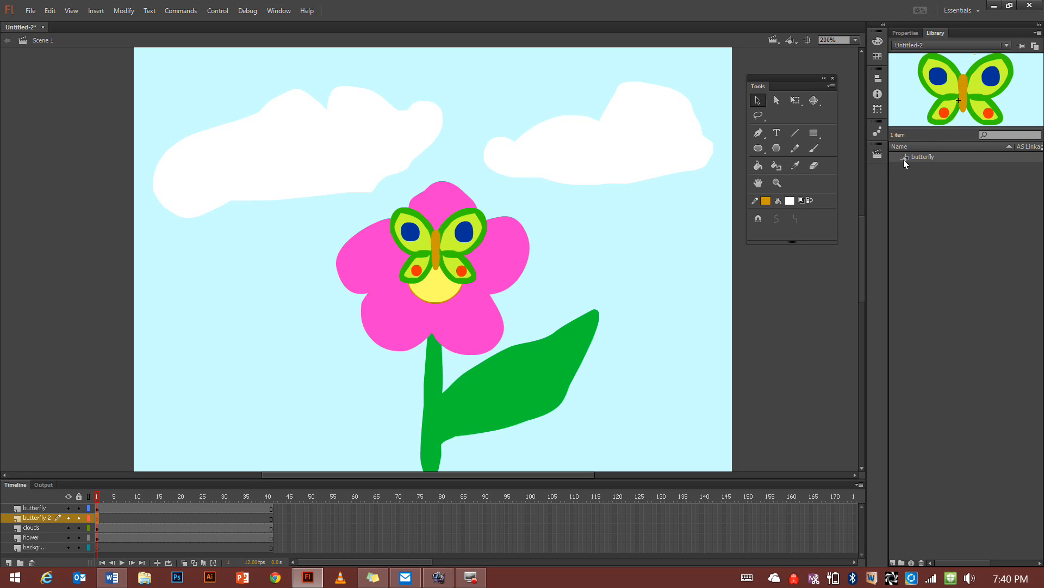
{"action": "left_click_drag", "start_coordinate": [905, 158], "coordinate": [551, 355]}
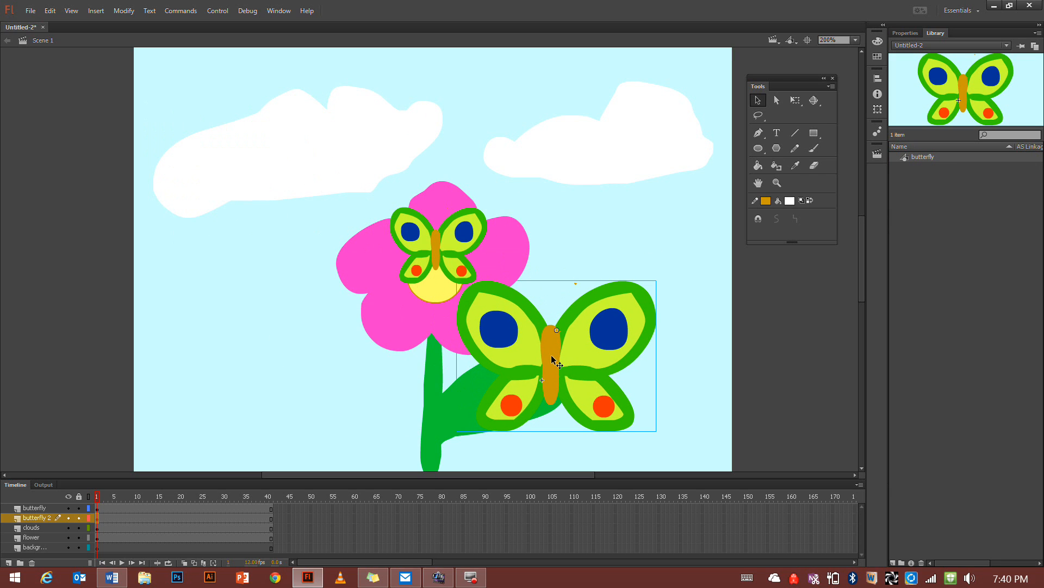
{"action": "left_click", "coordinate": [795, 100]}
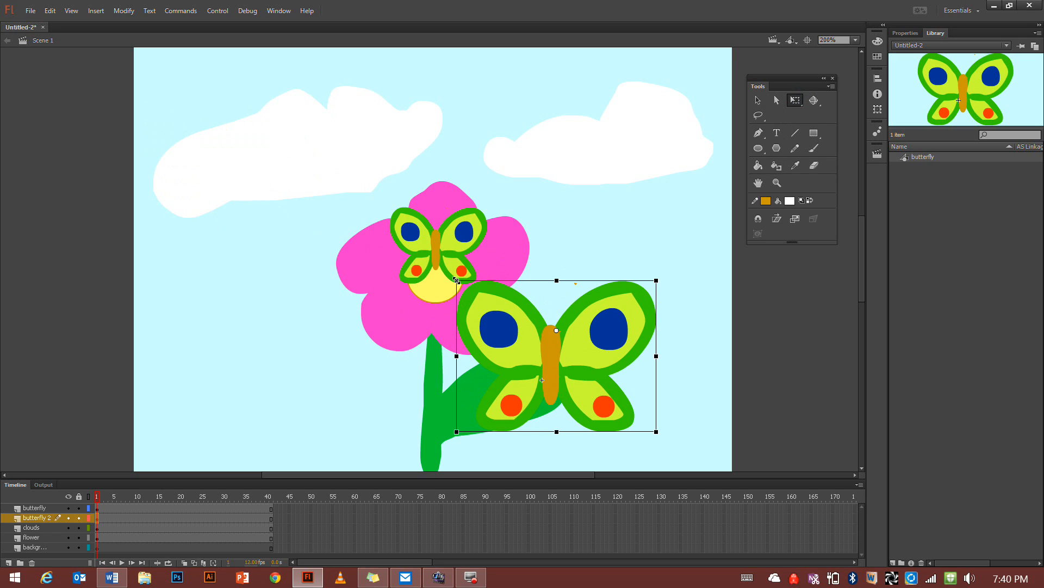
{"action": "left_click_drag", "start_coordinate": [456, 280], "coordinate": [536, 329]}
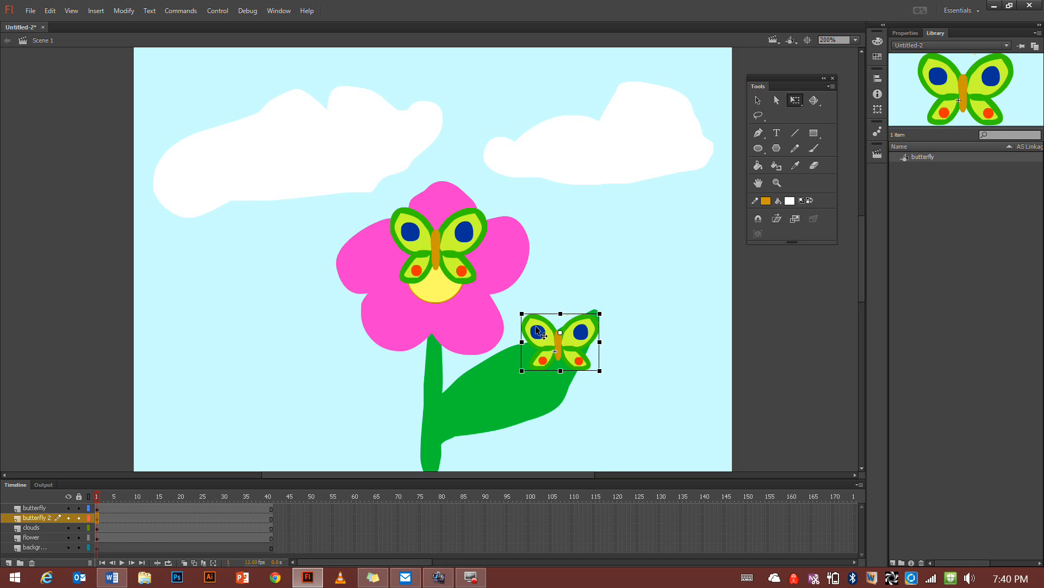
Rotate the second butterfly slightly clockwise on the leaf and deselect it
{"action": "left_click_drag", "start_coordinate": [509, 315], "coordinate": [517, 306]}
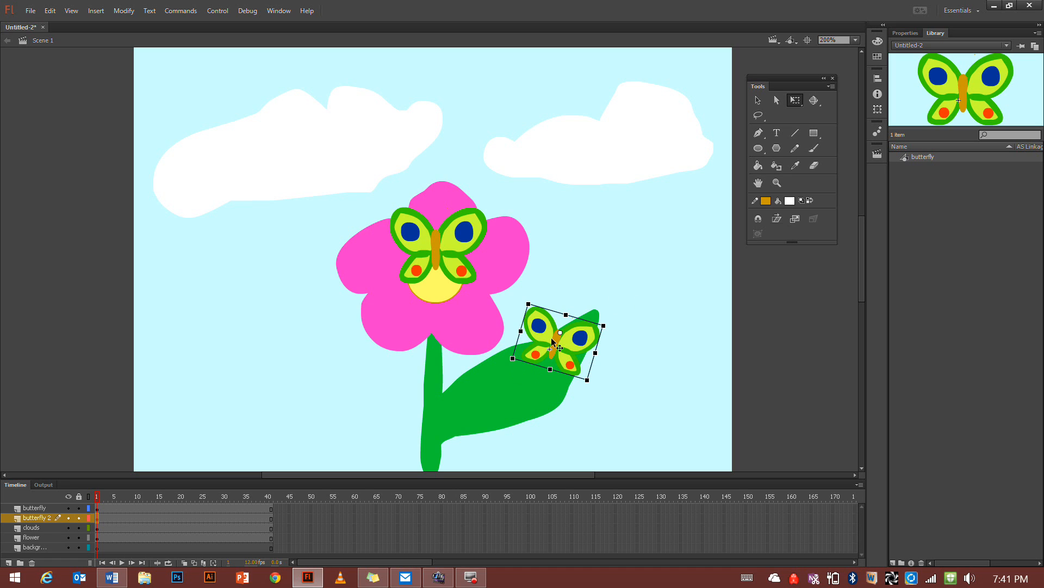
{"action": "left_click", "coordinate": [758, 101]}
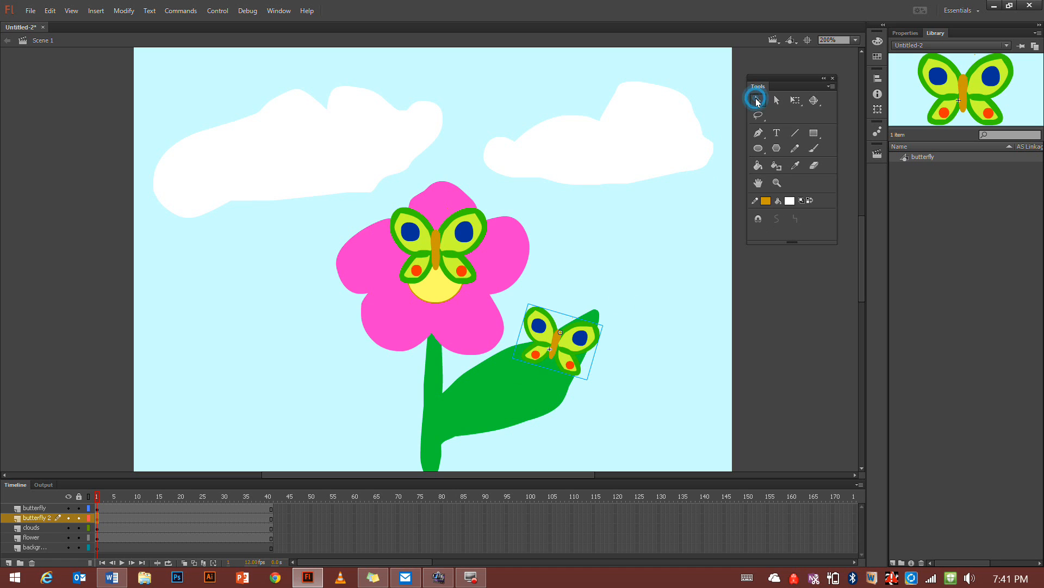
{"action": "left_click", "coordinate": [495, 346]}
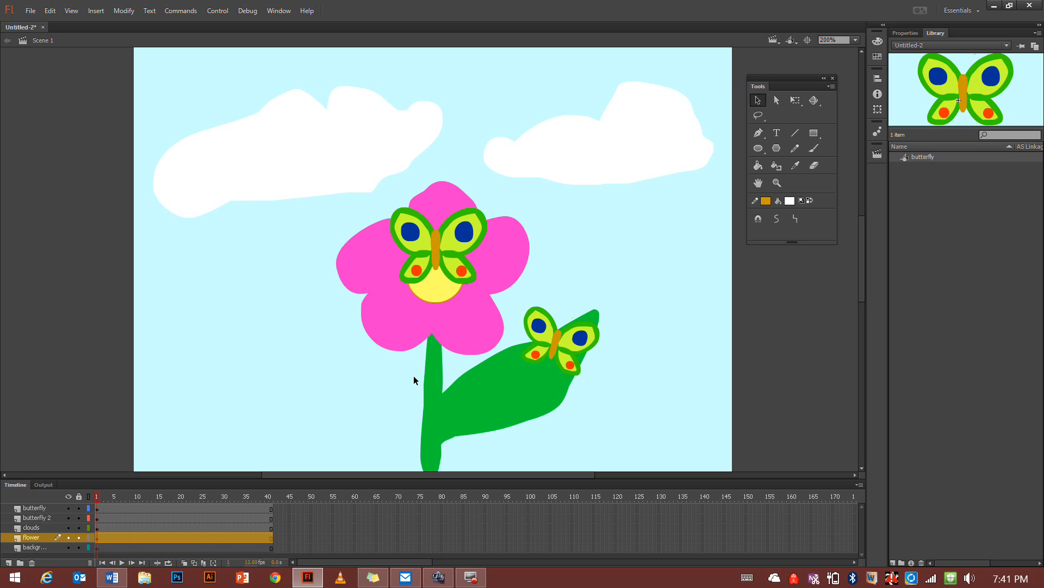
Hide the clouds, butterfly 2 and butterfly layers, keeping the flower layer visible over the background
{"action": "left_click", "coordinate": [68, 537]}
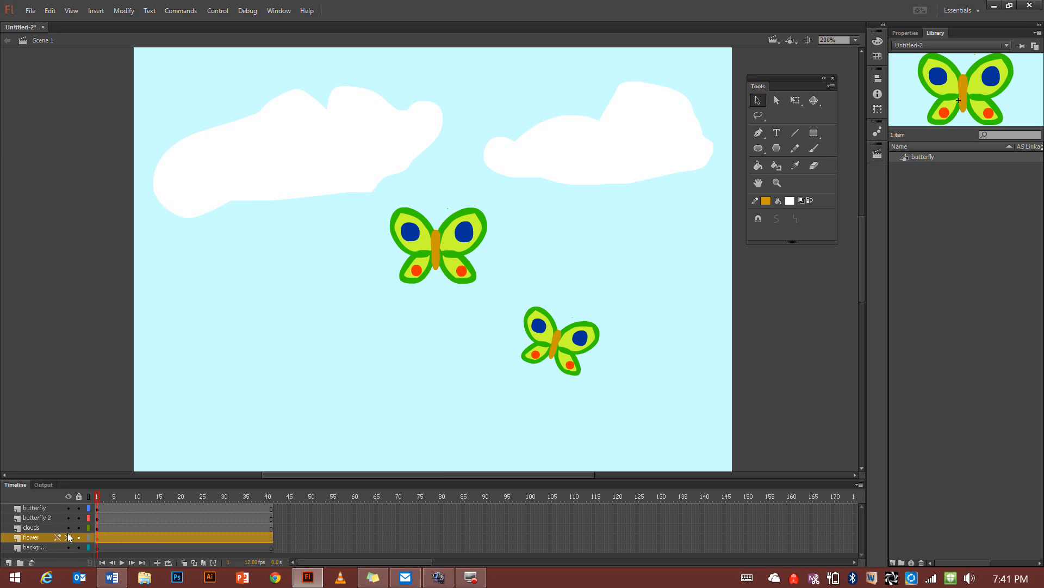
{"action": "left_click", "coordinate": [67, 527]}
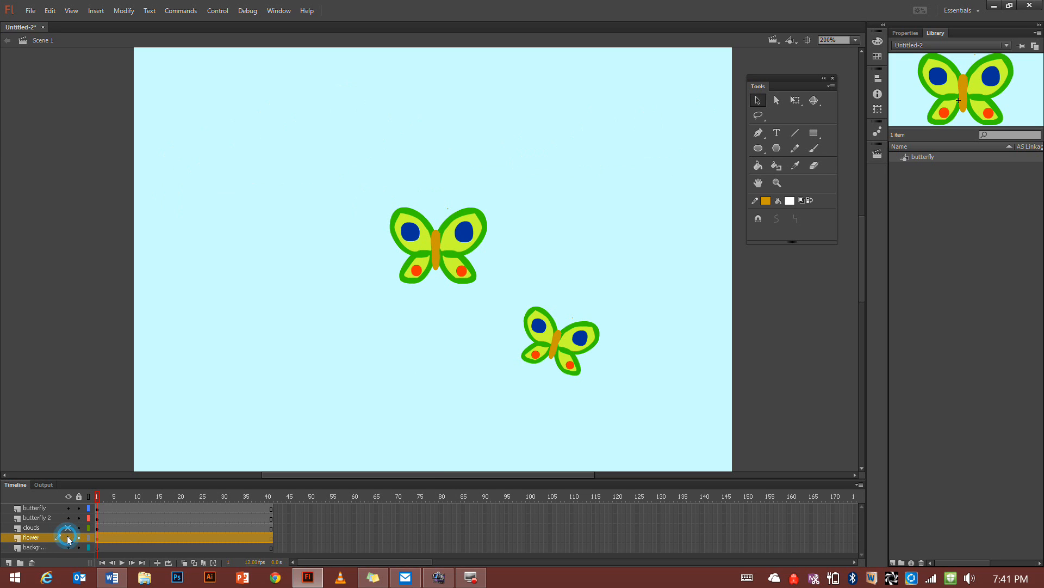
{"action": "left_click", "coordinate": [68, 538]}
{"action": "left_click", "coordinate": [68, 517]}
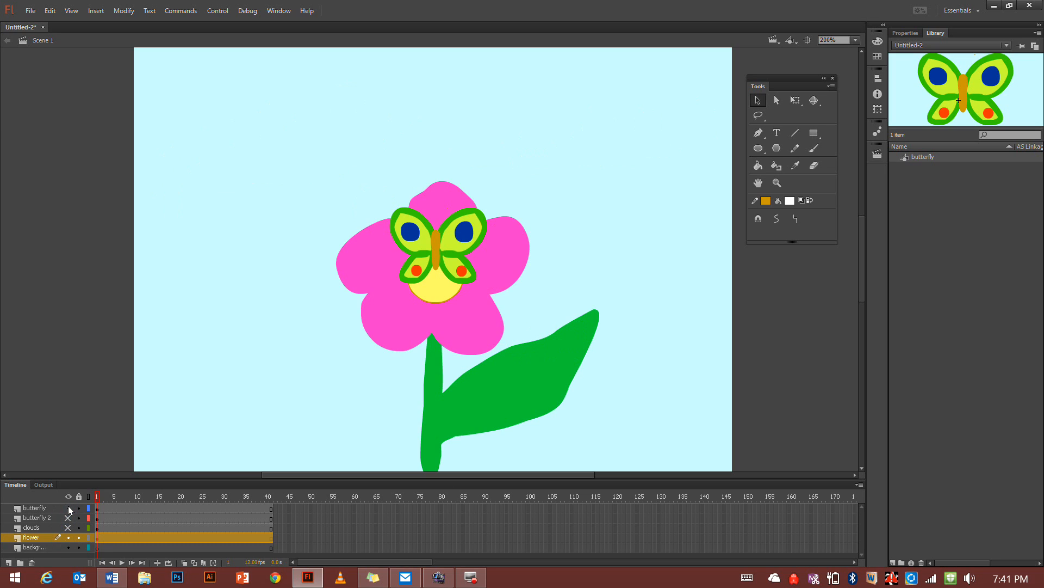
{"action": "left_click", "coordinate": [68, 507]}
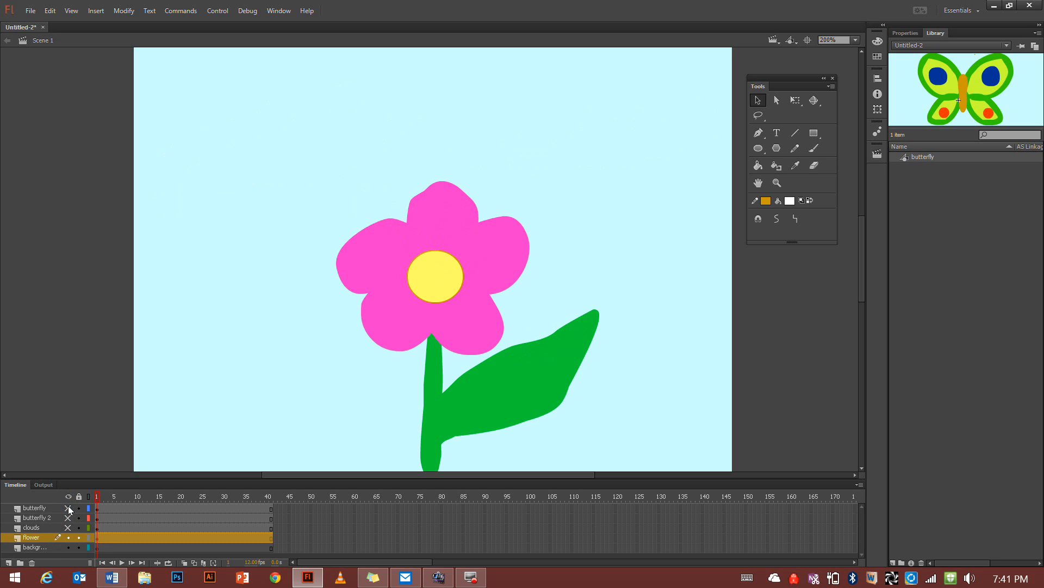
Recolour the flower's stem and leaf on the flower layer with a dark teal-green fill using the Paint Bucket
{"action": "left_click", "coordinate": [43, 537]}
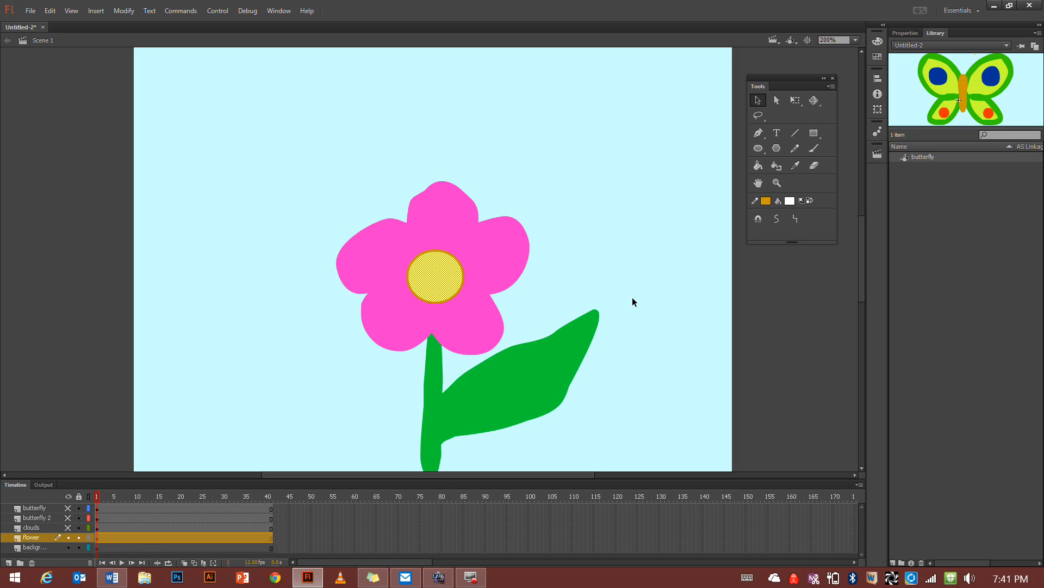
{"action": "left_click", "coordinate": [658, 141]}
{"action": "left_click", "coordinate": [764, 115]}
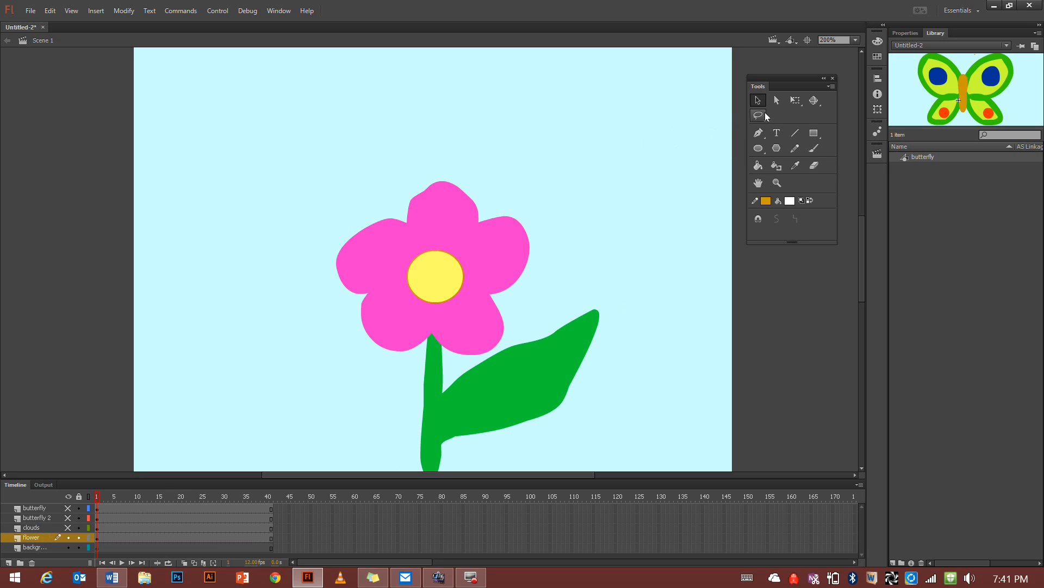
{"action": "left_click", "coordinate": [789, 201]}
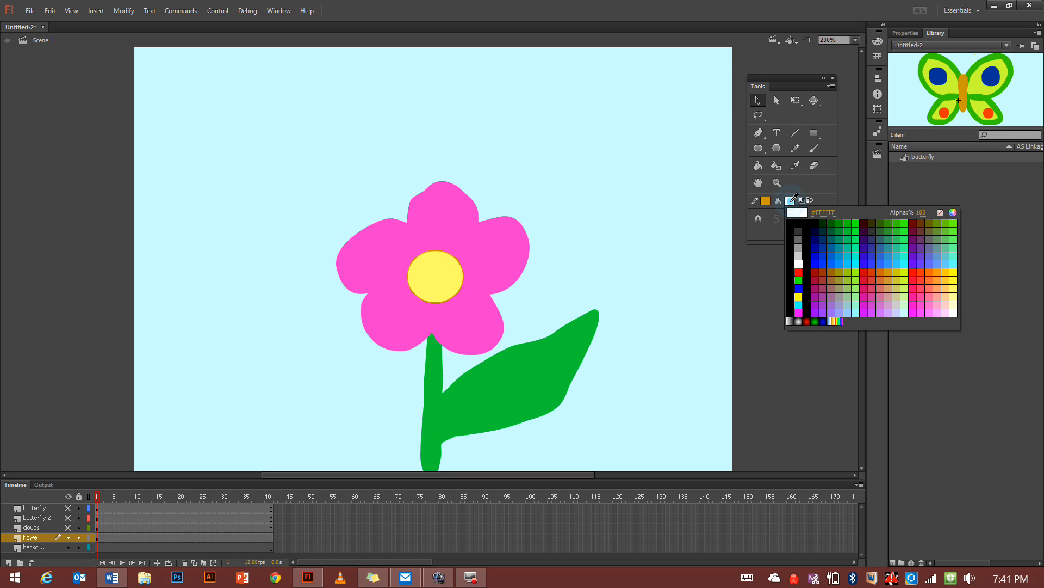
{"action": "left_click", "coordinate": [844, 234]}
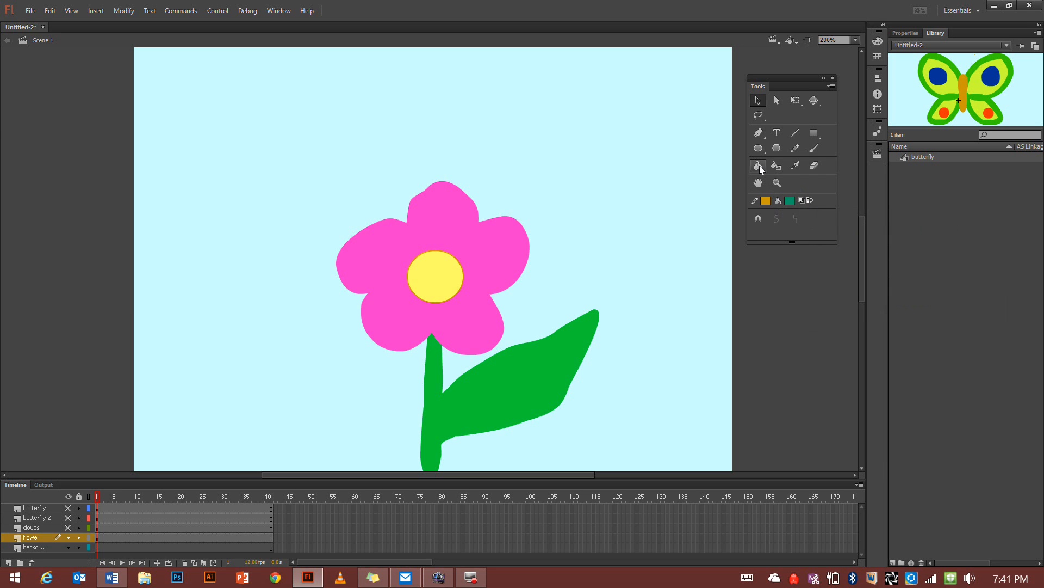
{"action": "left_click", "coordinate": [758, 165]}
{"action": "left_click", "coordinate": [514, 387]}
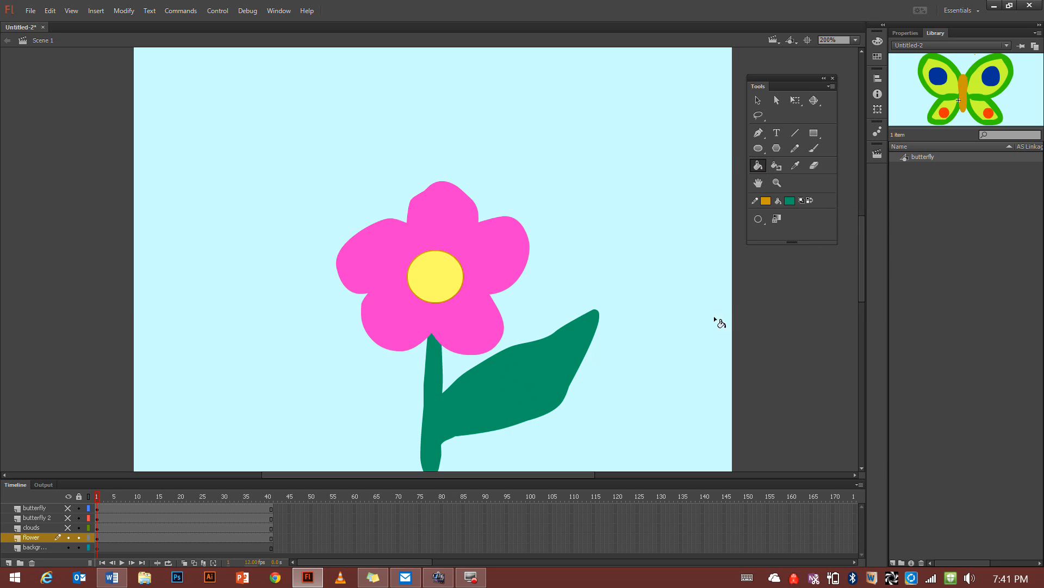
Show the clouds, butterfly 2 and butterfly layers again and play the timeline to preview the scene
{"action": "left_click", "coordinate": [69, 537]}
{"action": "left_click", "coordinate": [68, 537]}
{"action": "left_click", "coordinate": [68, 527]}
{"action": "left_click", "coordinate": [67, 518]}
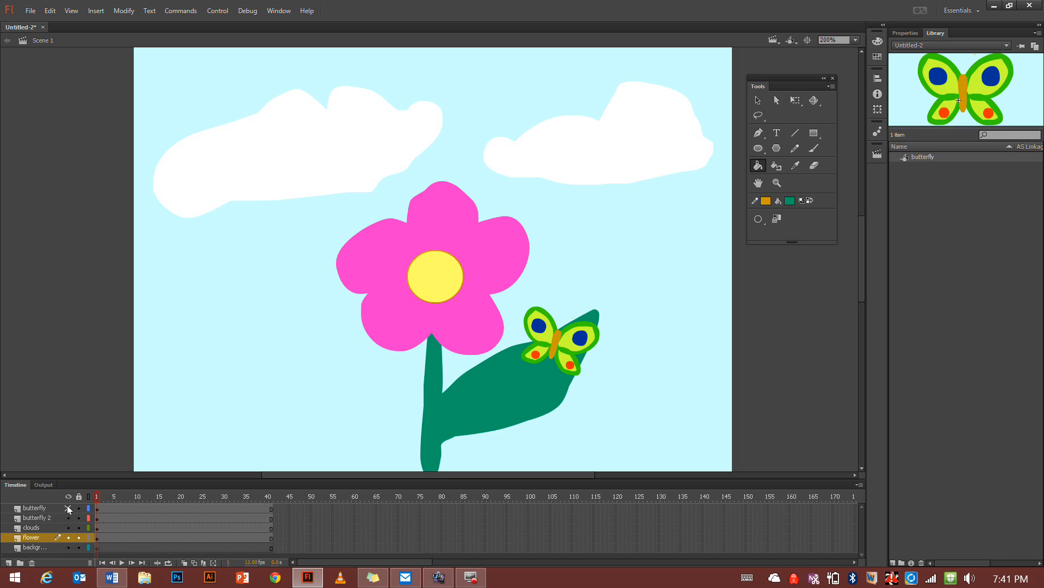
{"action": "left_click", "coordinate": [68, 508]}
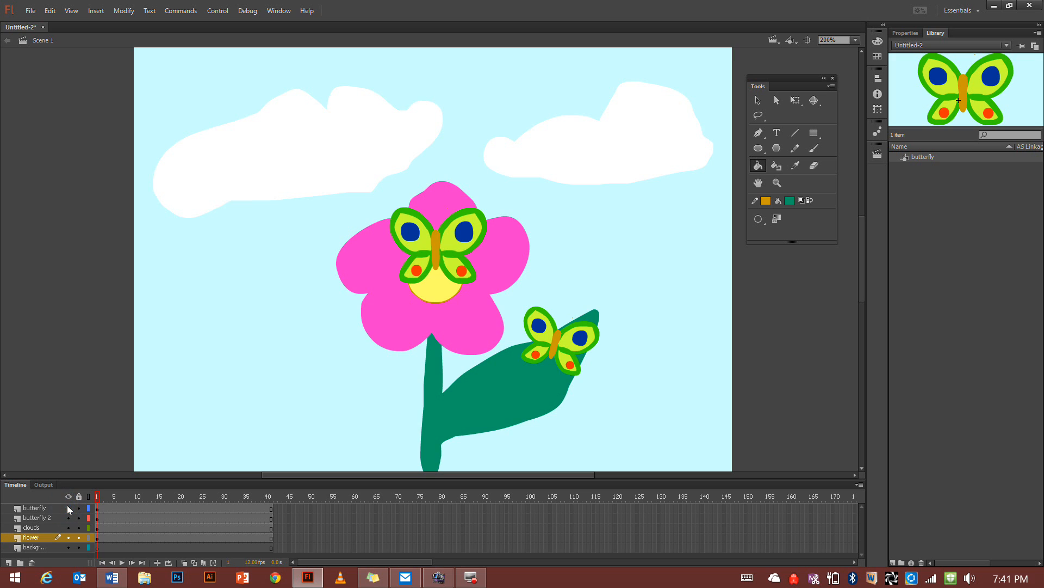
{"action": "left_click", "coordinate": [122, 563]}
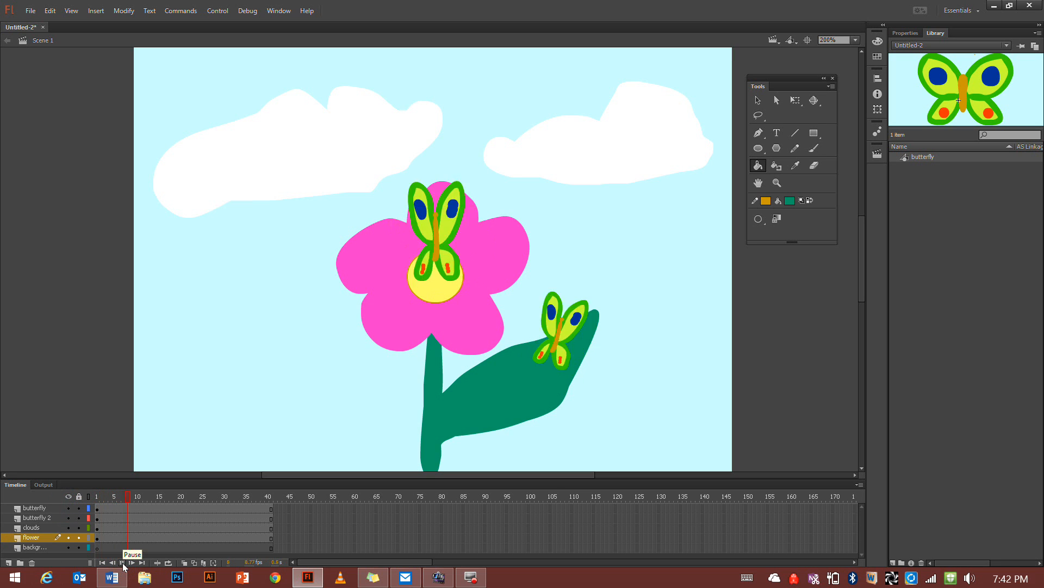